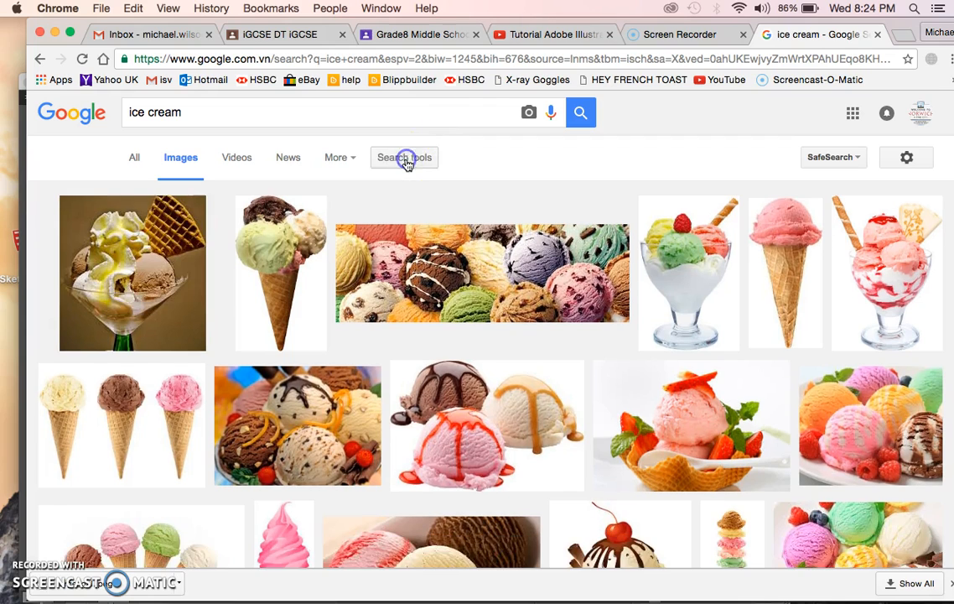
Show the search filters for the ice cream images and check the image size filter
{"action": "left_click", "coordinate": [406, 161]}
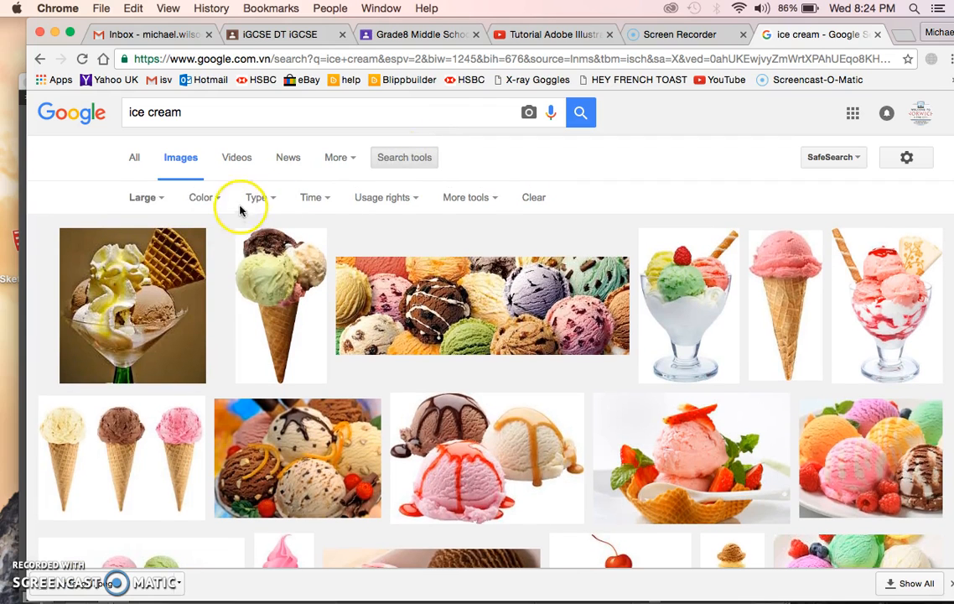
{"action": "left_click", "coordinate": [155, 205]}
{"action": "left_click", "coordinate": [96, 166]}
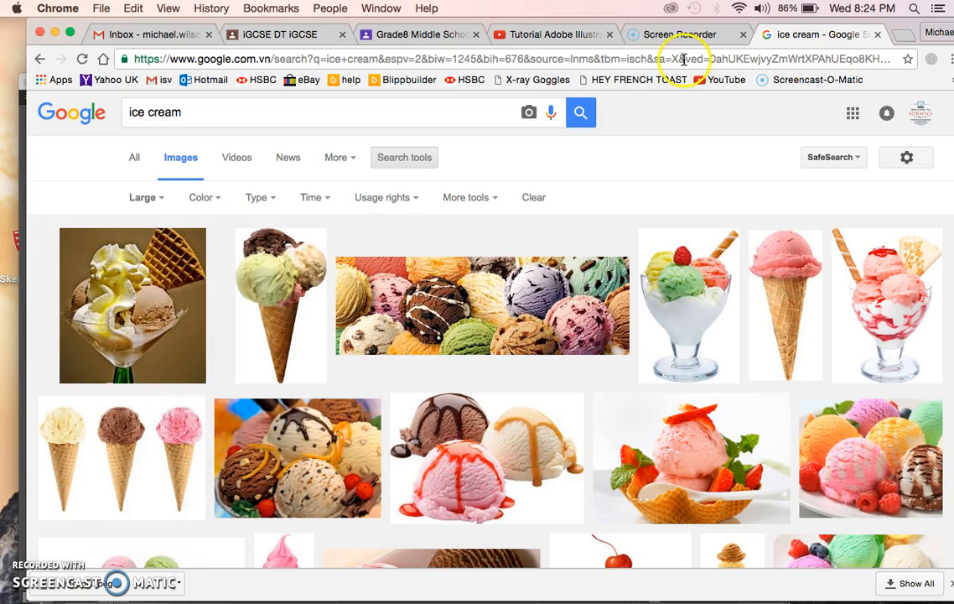
Search for "vector vs bitmap" in a new browser tab and preview the image comparing painting with pixels and drawing with vectors
{"action": "left_click", "coordinate": [899, 38]}
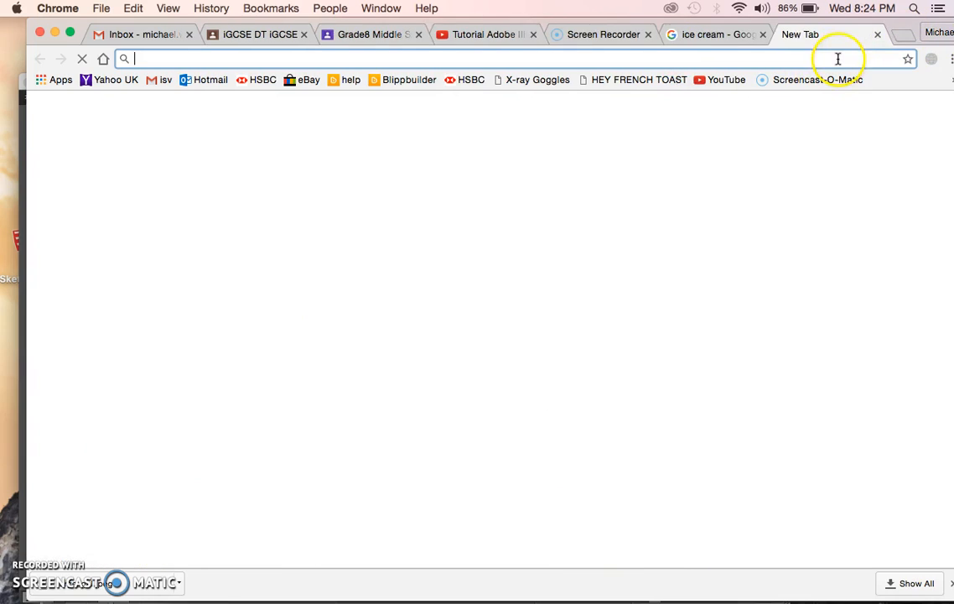
{"action": "type", "text": "veci"}
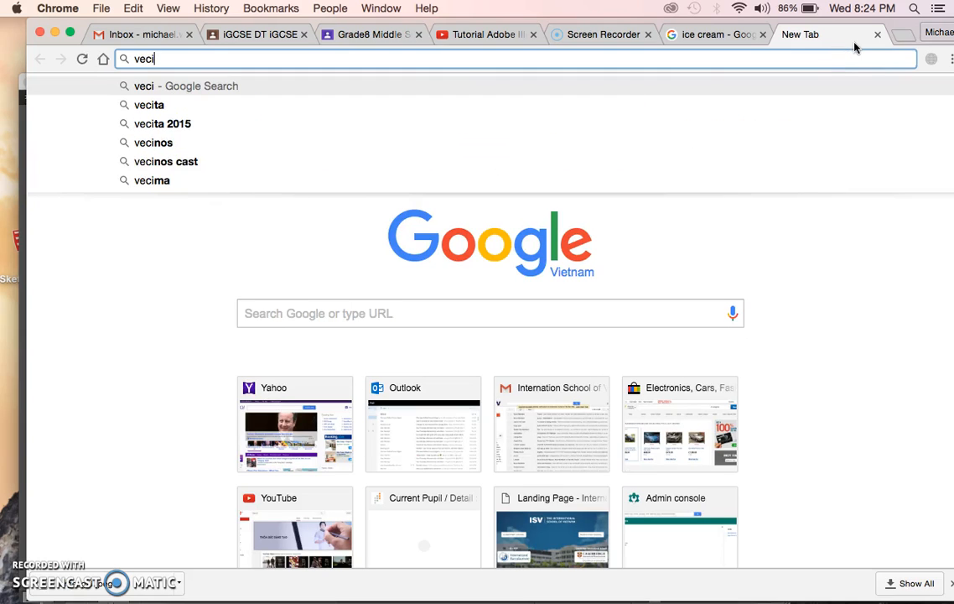
{"action": "key", "text": "BackSpace"}
{"action": "type", "text": "o"}
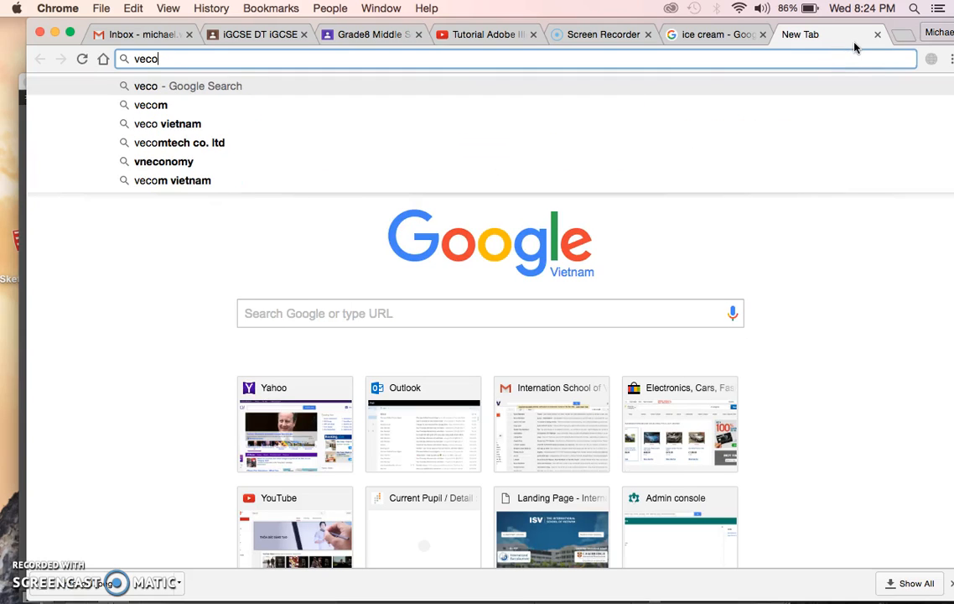
{"action": "key", "text": "BackSpace"}
{"action": "type", "text": "tor vs bitmap"}
{"action": "key", "text": "Return"}
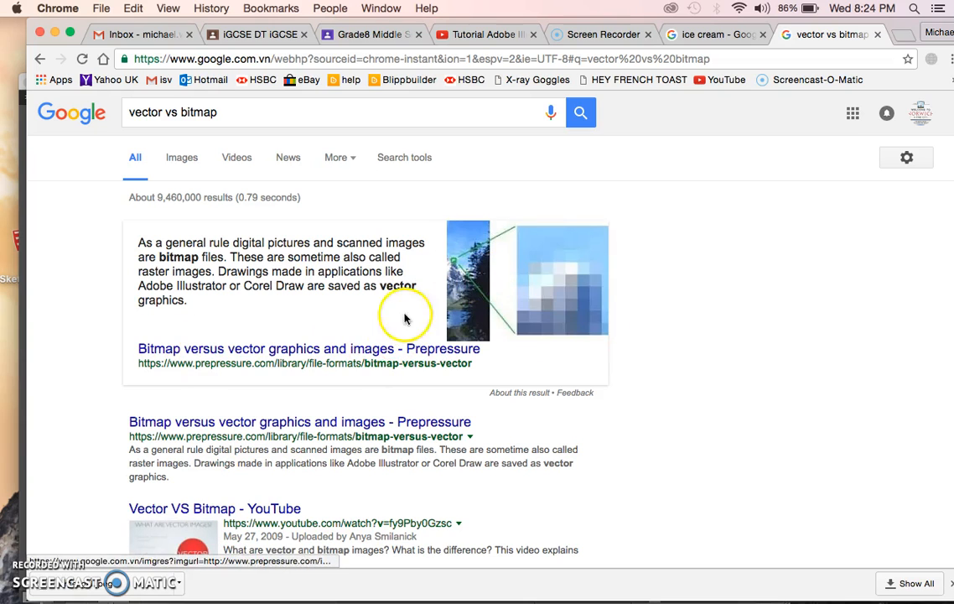
{"action": "left_click", "coordinate": [182, 160]}
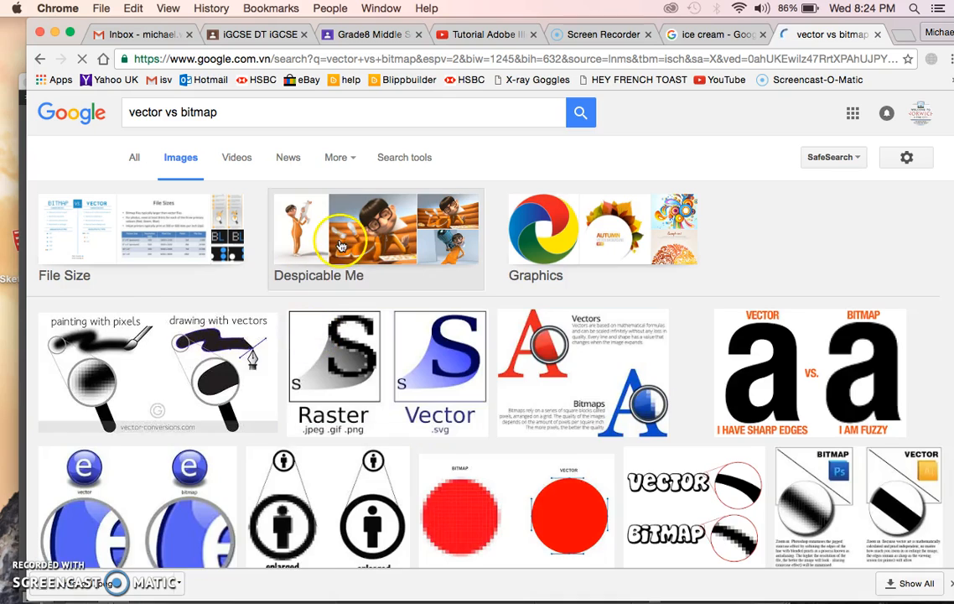
{"action": "left_click", "coordinate": [215, 366]}
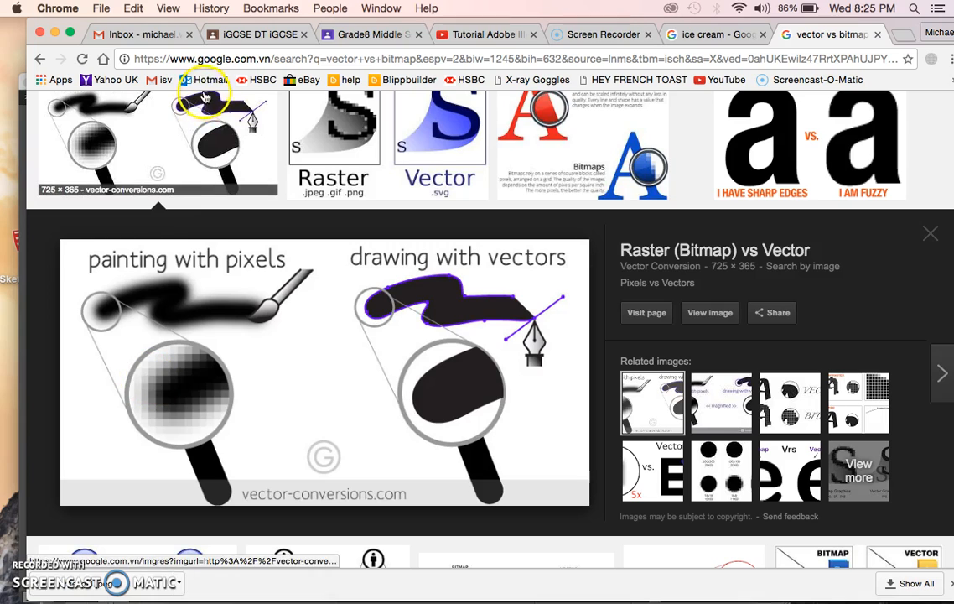
Switch to Illustrator and trace the ice cream image in large_gel.jpeg with the 16 Colors Image Trace preset
{"action": "mouse_move", "coordinate": [330, 592]}
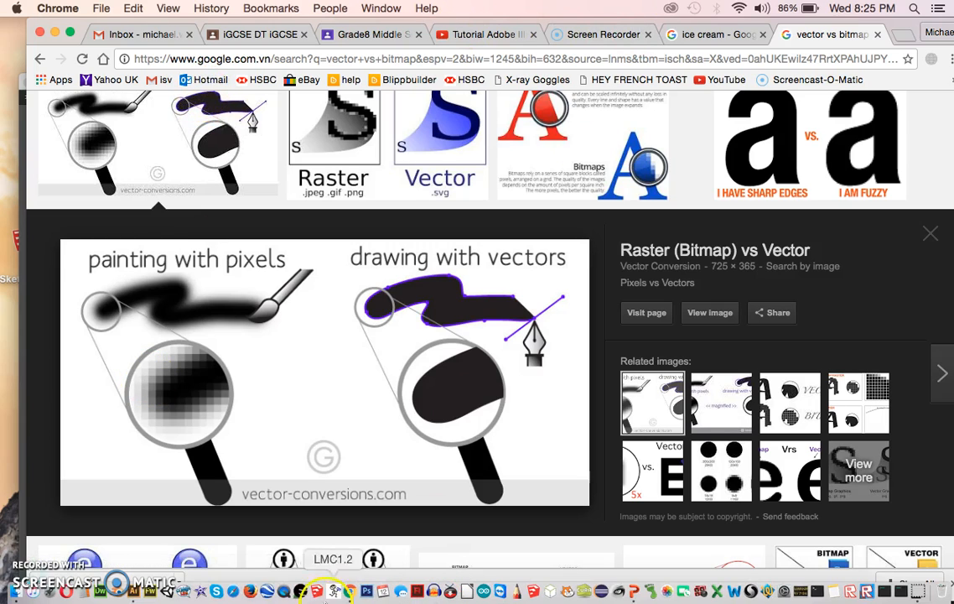
{"action": "left_click", "coordinate": [133, 591]}
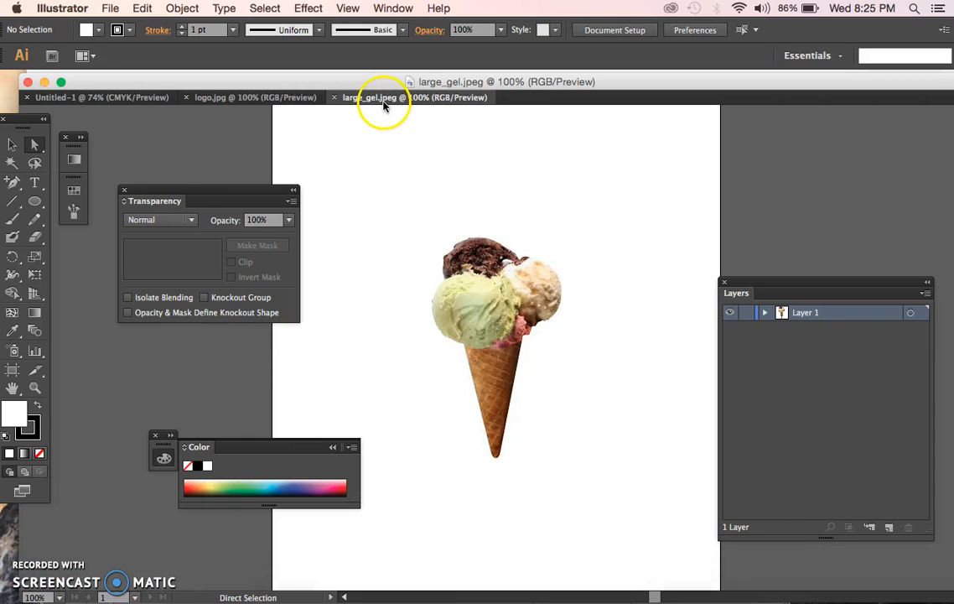
{"action": "left_click", "coordinate": [298, 98]}
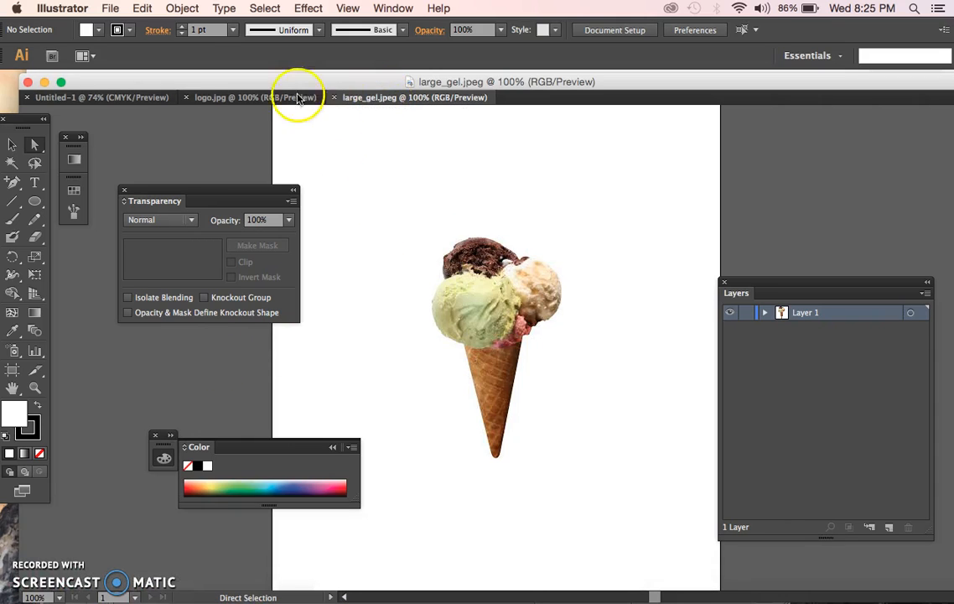
{"action": "left_click", "coordinate": [541, 267]}
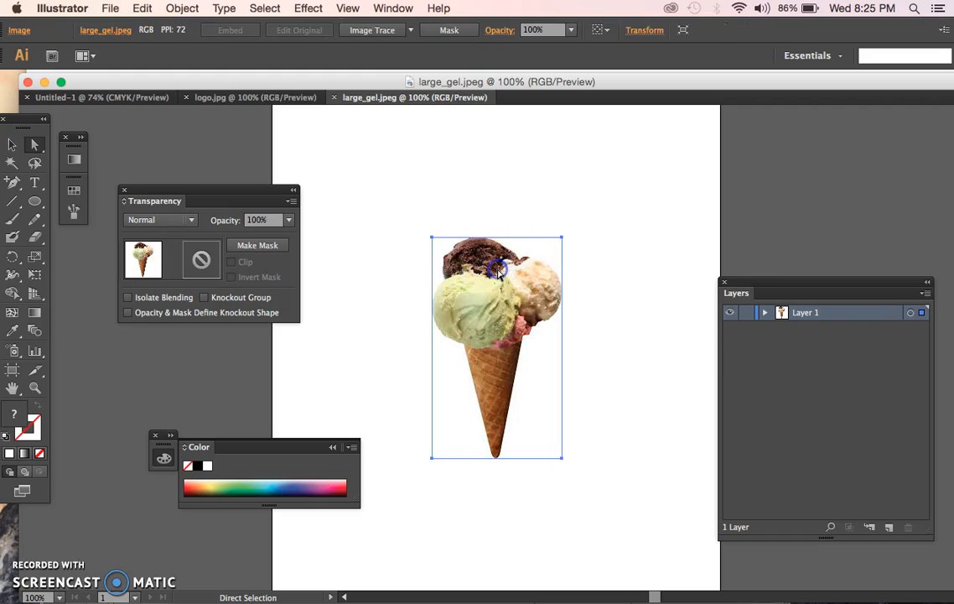
{"action": "left_click", "coordinate": [410, 30]}
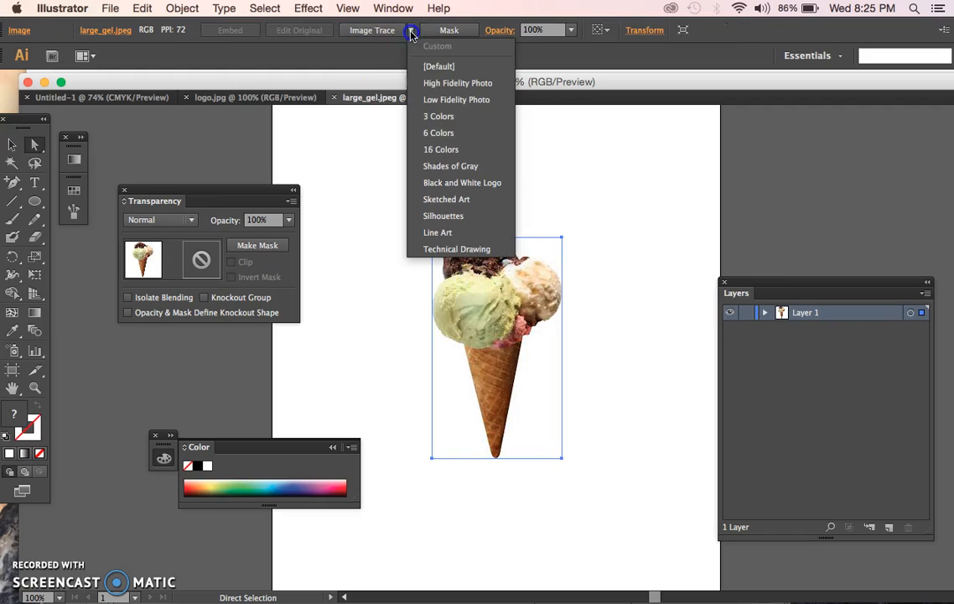
{"action": "left_click", "coordinate": [444, 151]}
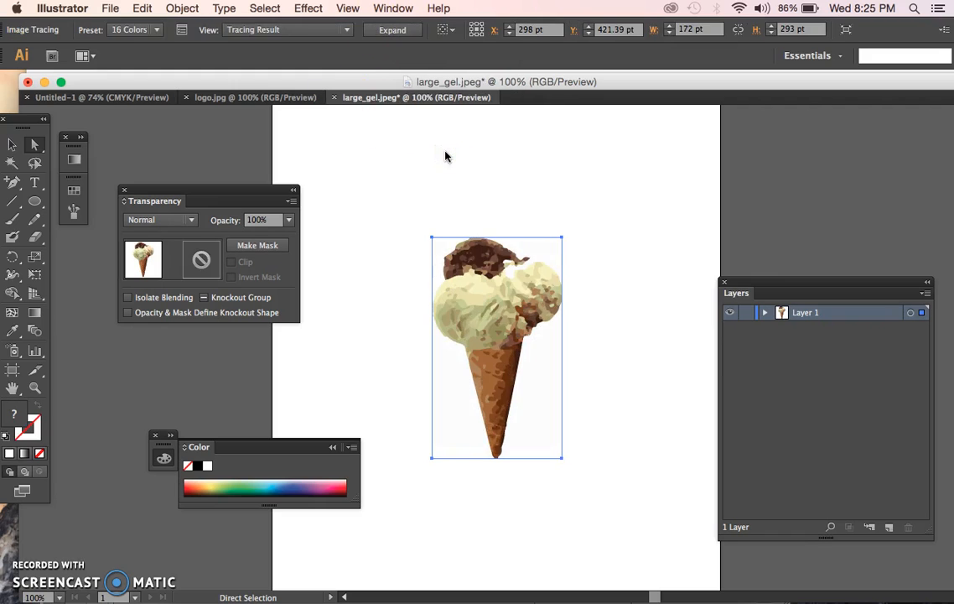
Examine the traced ice cream cone's vector edges at 1200% zoom and the whole tracing at 200%
{"action": "scroll", "coordinate": [503, 277], "scroll_direction": "up", "scroll_amount": 5}
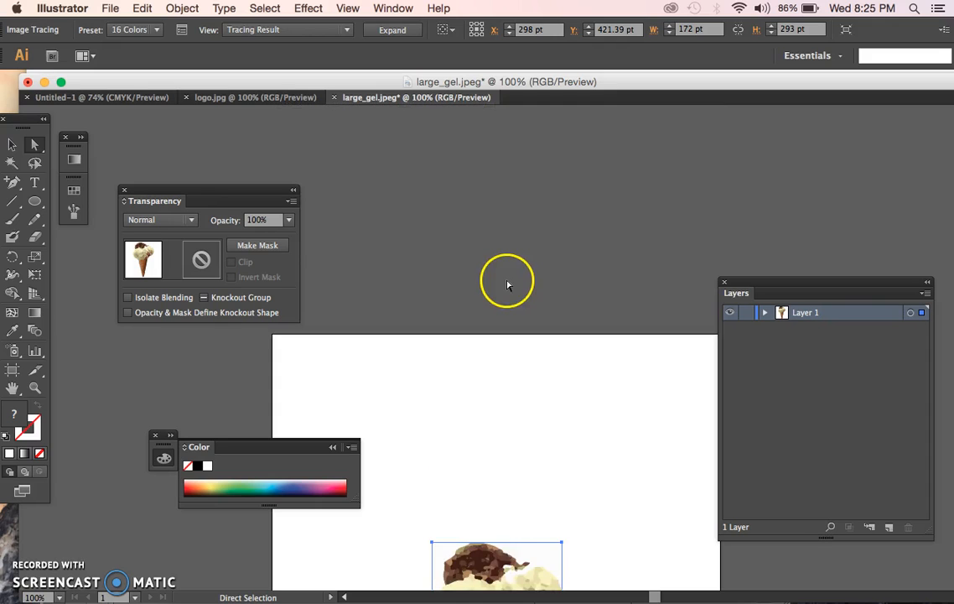
{"action": "scroll", "coordinate": [507, 283], "scroll_direction": "down", "scroll_amount": 7}
{"action": "scroll", "coordinate": [507, 281], "scroll_direction": "up", "scroll_amount": 2}
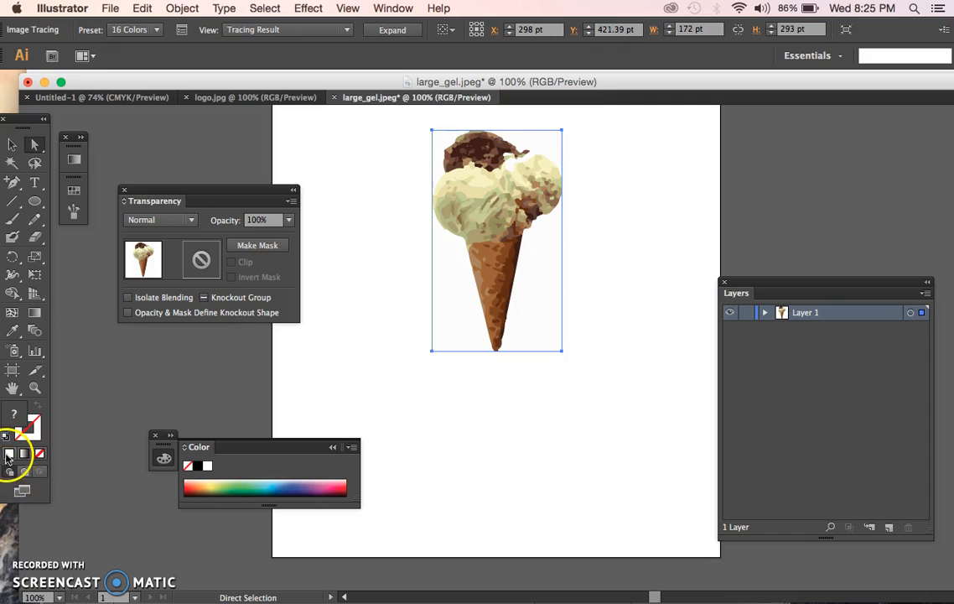
{"action": "left_click", "coordinate": [57, 595]}
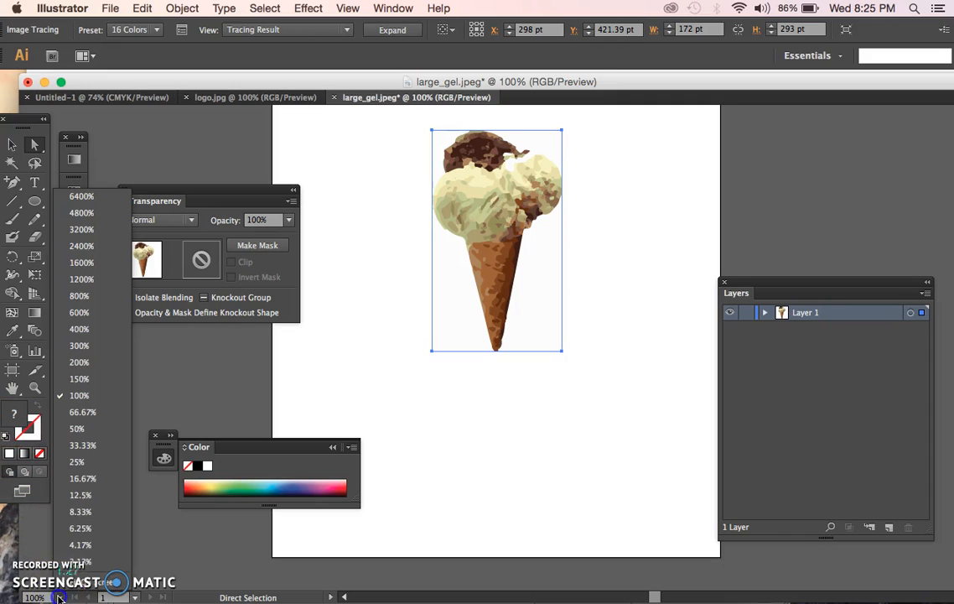
{"action": "left_click", "coordinate": [71, 281]}
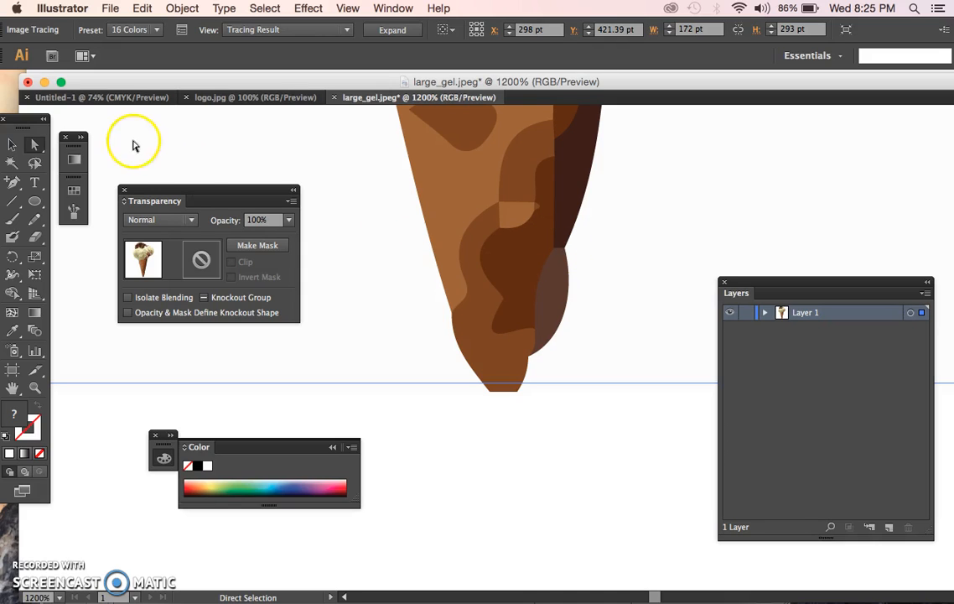
{"action": "left_click", "coordinate": [62, 597]}
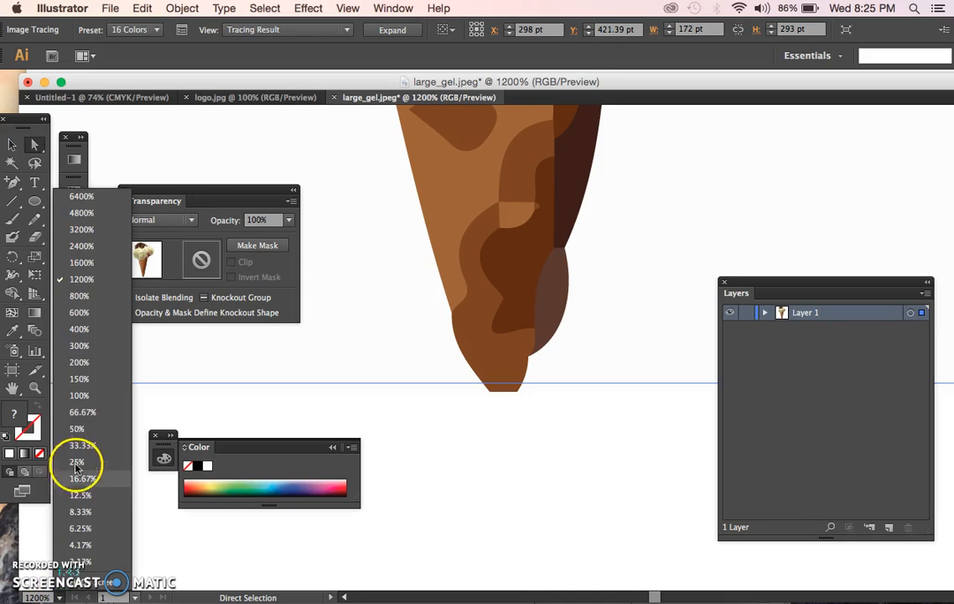
{"action": "left_click", "coordinate": [81, 360]}
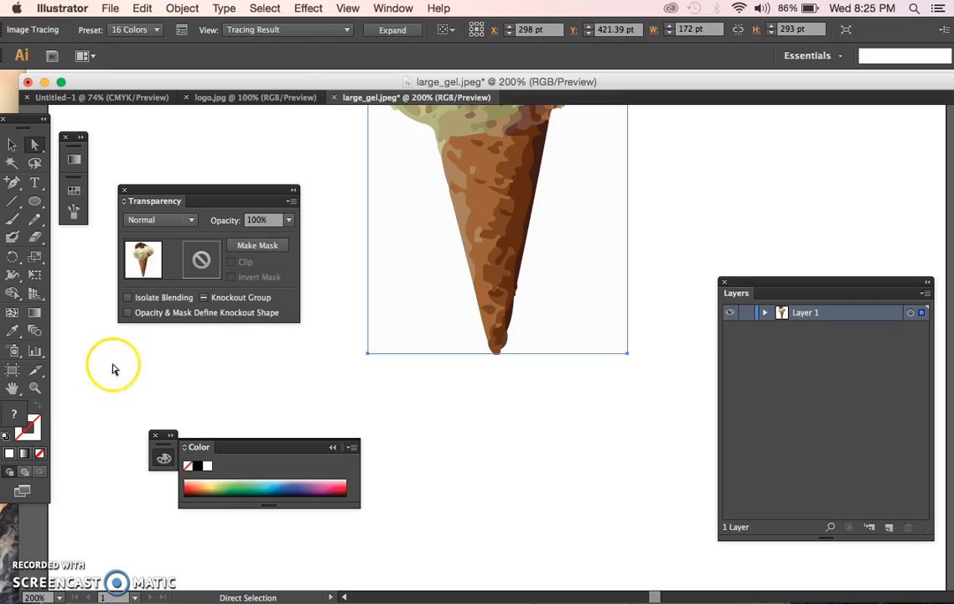
{"action": "scroll", "coordinate": [276, 400], "scroll_direction": "up", "scroll_amount": 5}
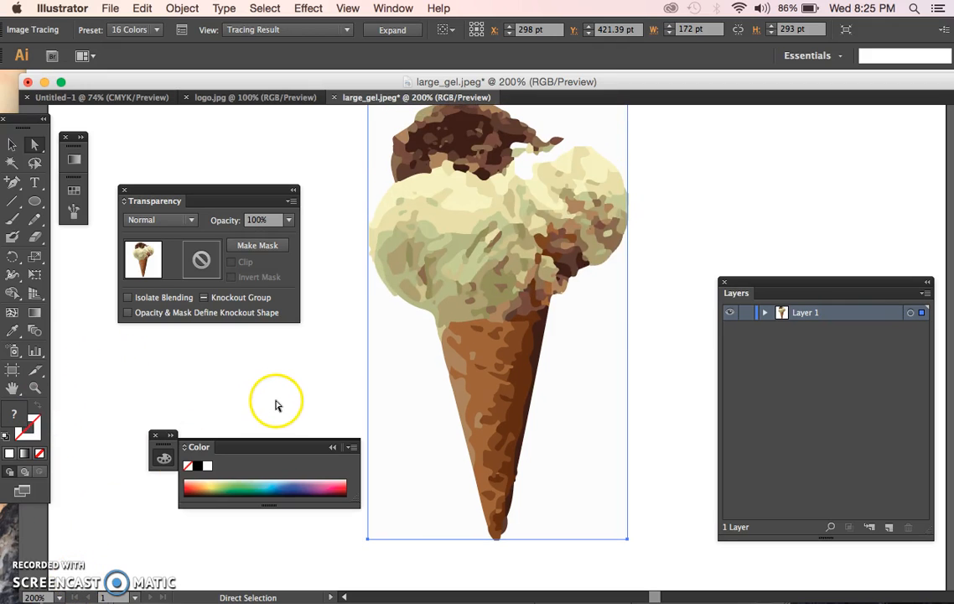
{"action": "left_click", "coordinate": [62, 597]}
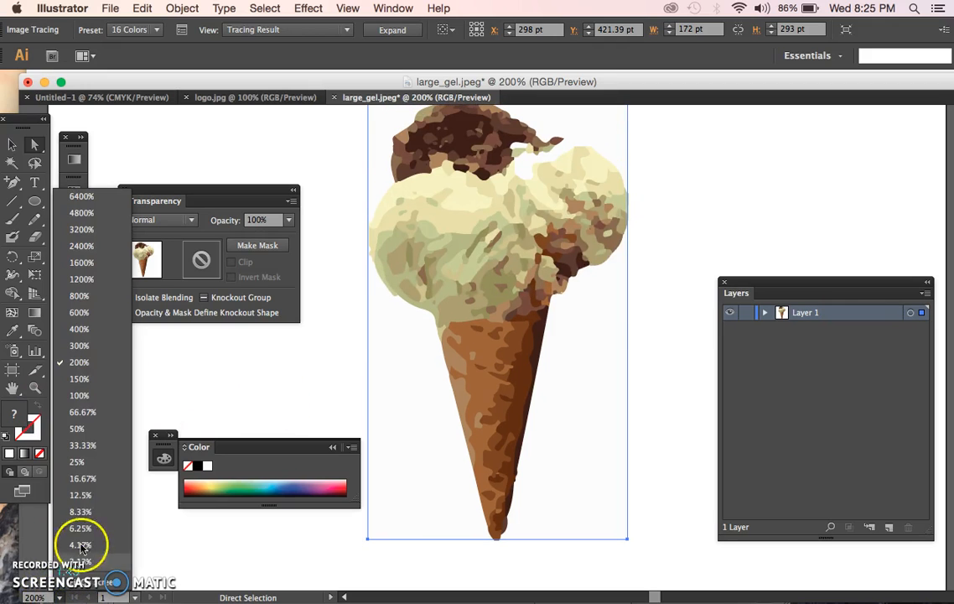
{"action": "left_click", "coordinate": [82, 362]}
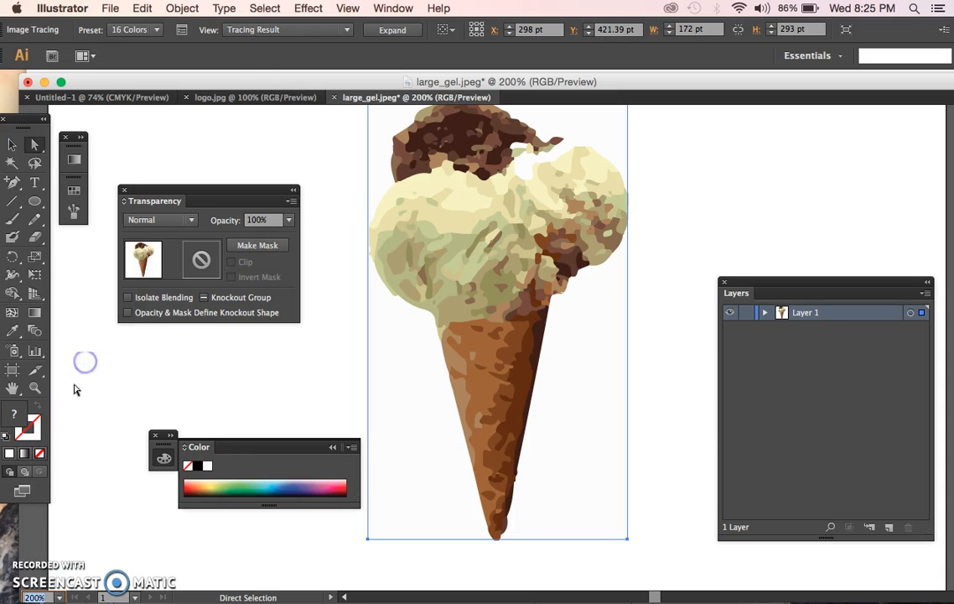
Switch to the logo.jpg document
{"action": "left_click", "coordinate": [246, 101]}
{"action": "left_click", "coordinate": [486, 285]}
{"action": "left_click", "coordinate": [171, 329]}
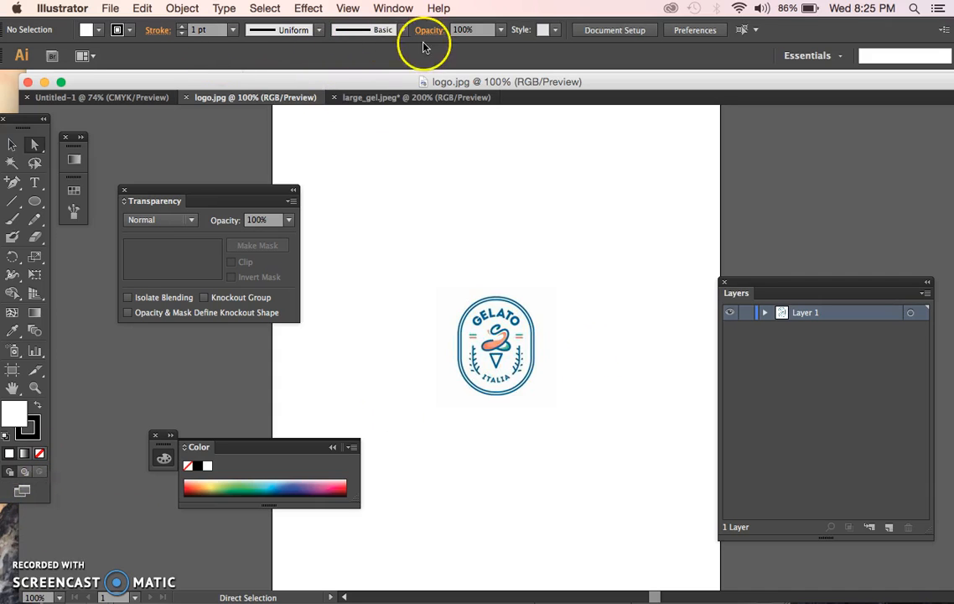
Try tracing the Gelato Italia logo image with the 16 Colors preset, and undo the tracing
{"action": "left_click", "coordinate": [466, 325]}
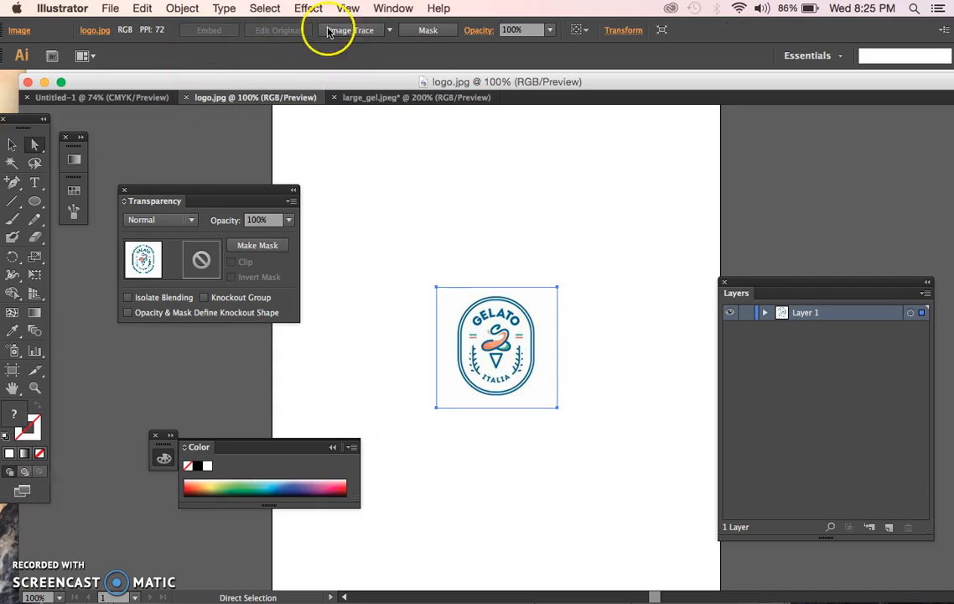
{"action": "left_click", "coordinate": [389, 29]}
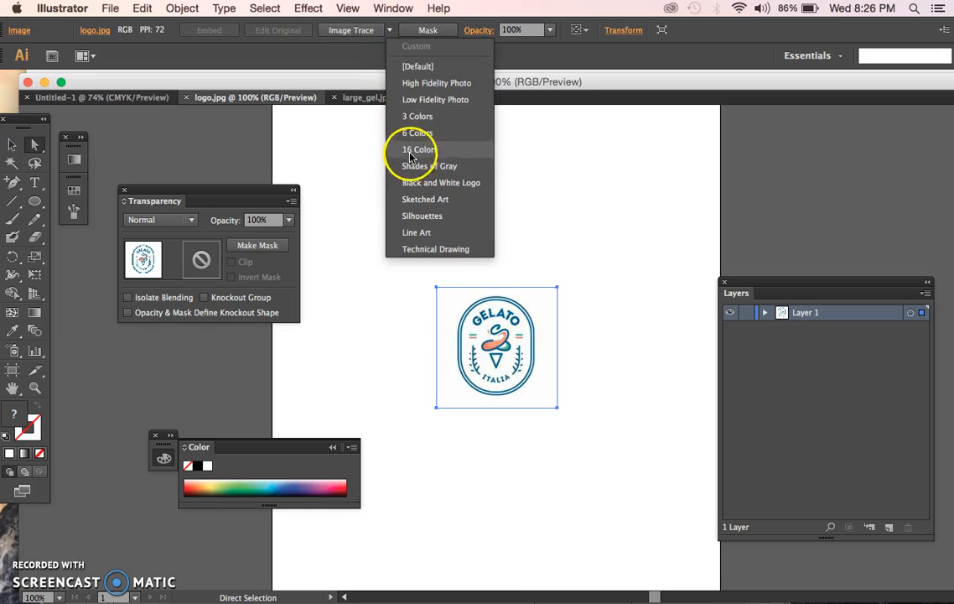
{"action": "left_click", "coordinate": [417, 149]}
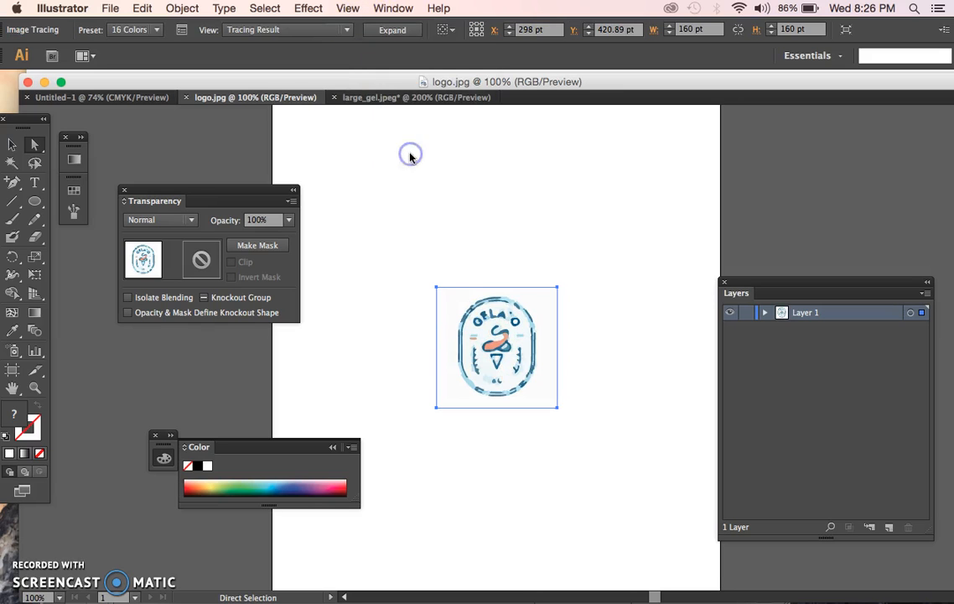
{"action": "left_click", "coordinate": [528, 398]}
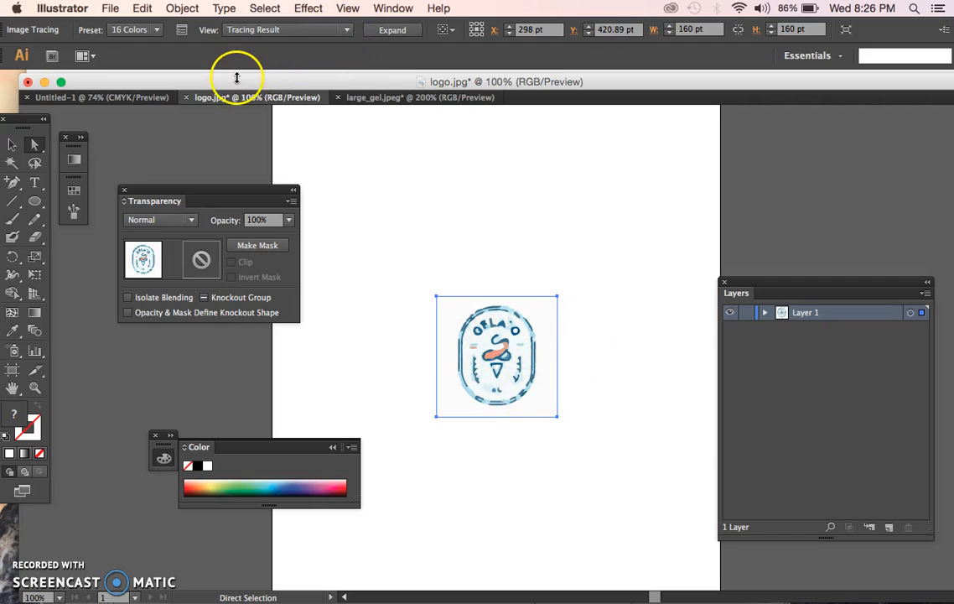
{"action": "key", "text": "super+z"}
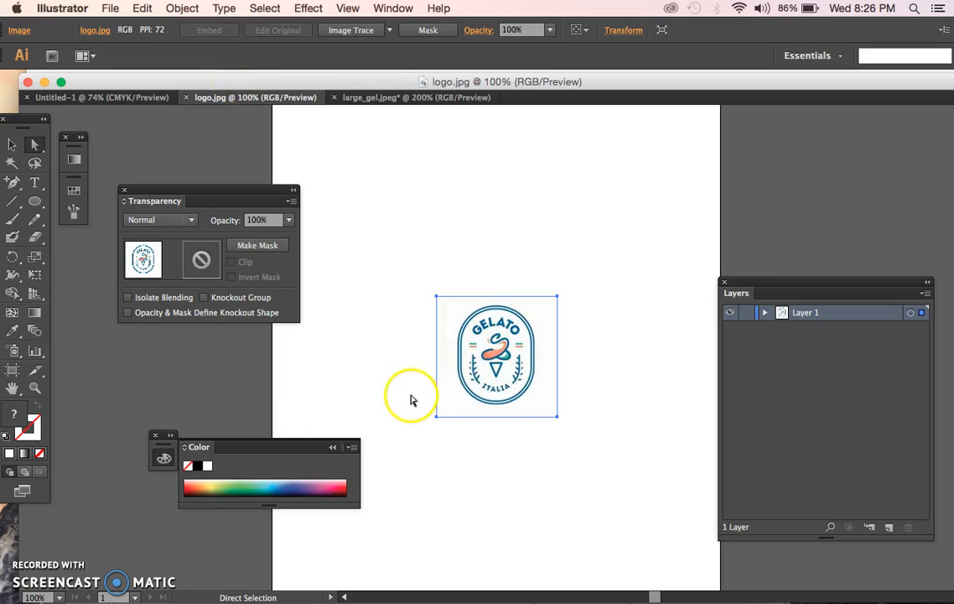
Add a new layer above the layer holding the Gelato Italia logo image
{"action": "left_click", "coordinate": [58, 597]}
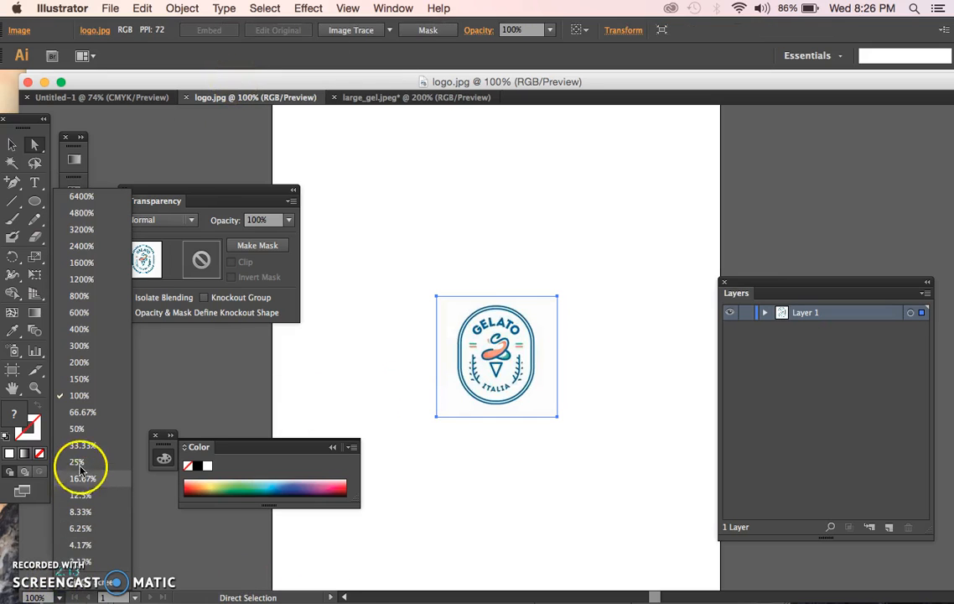
{"action": "left_click", "coordinate": [78, 346]}
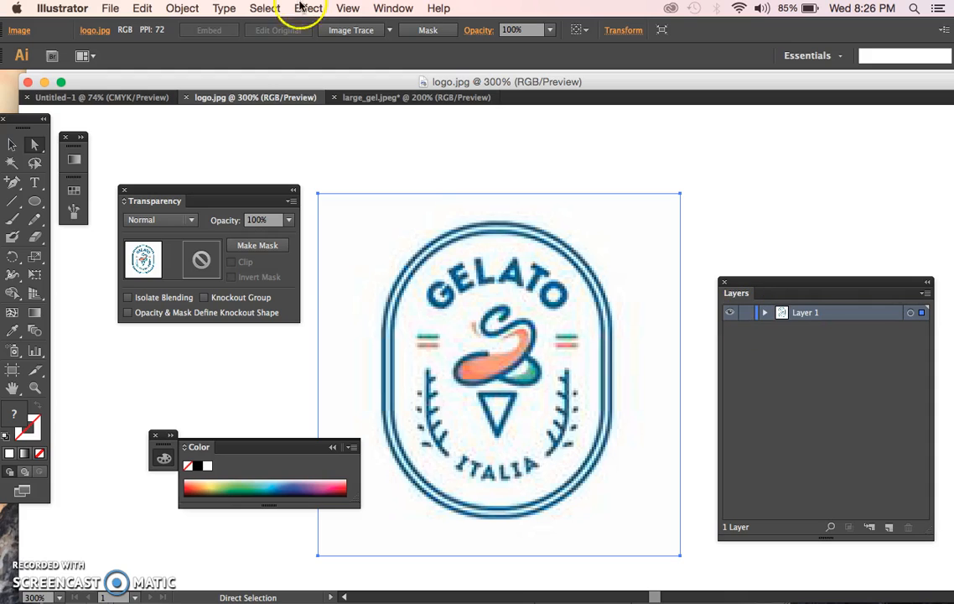
{"action": "left_click", "coordinate": [386, 9]}
{"action": "left_click", "coordinate": [393, 8]}
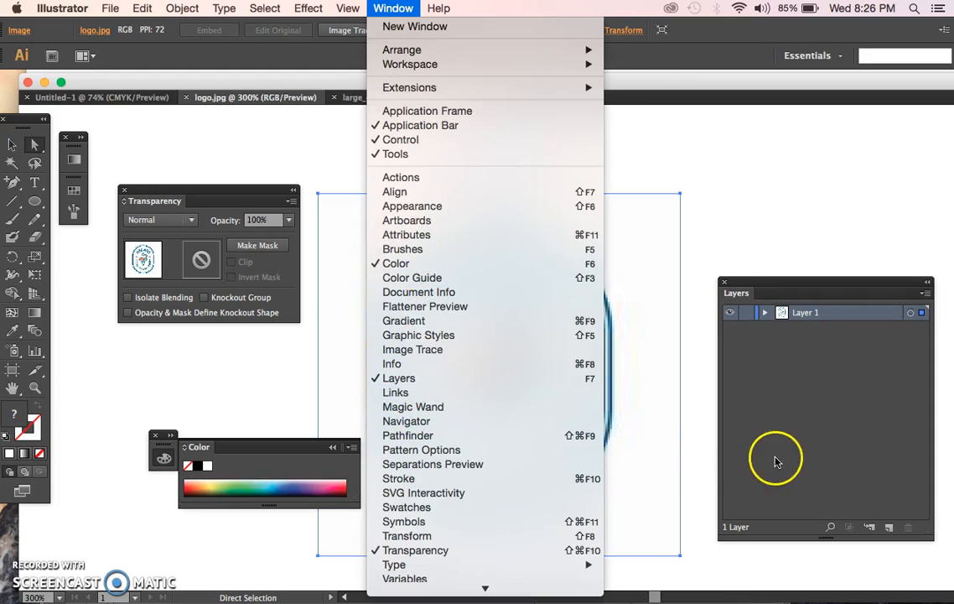
{"action": "left_click", "coordinate": [890, 528]}
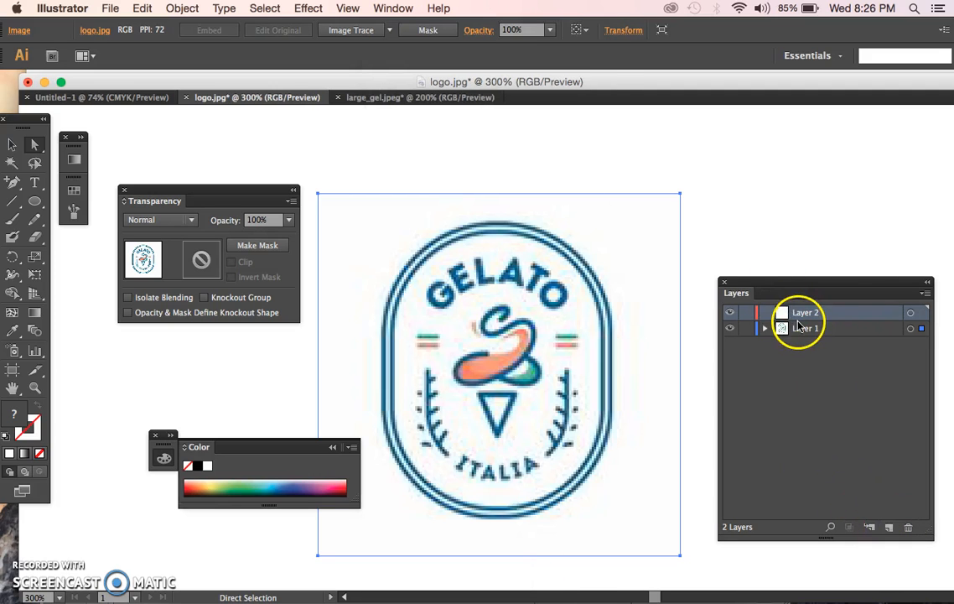
Reduce the opacity of the Gelato Italia logo image on Layer 1 to 50%
{"action": "left_click", "coordinate": [803, 330]}
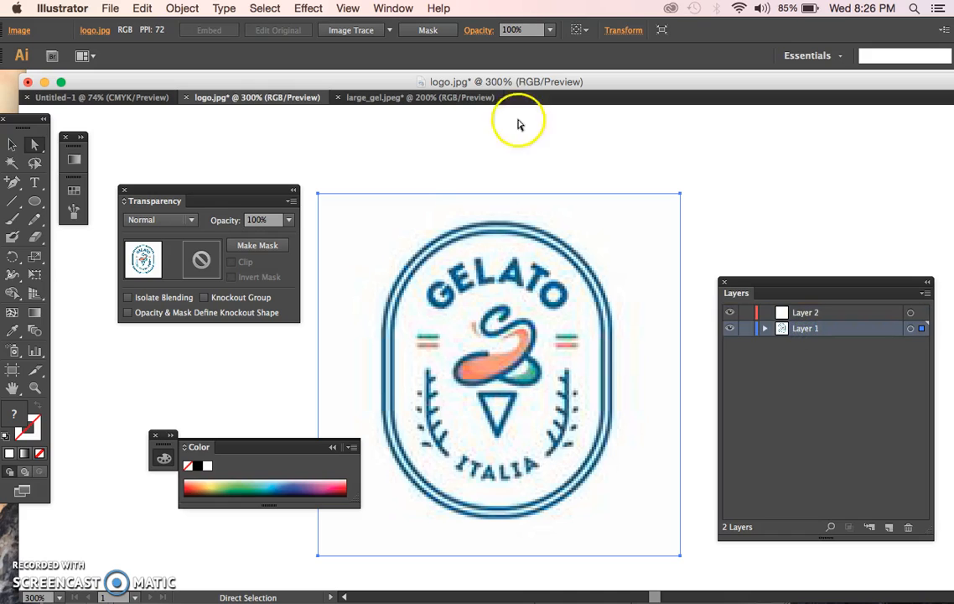
{"action": "left_click", "coordinate": [394, 8]}
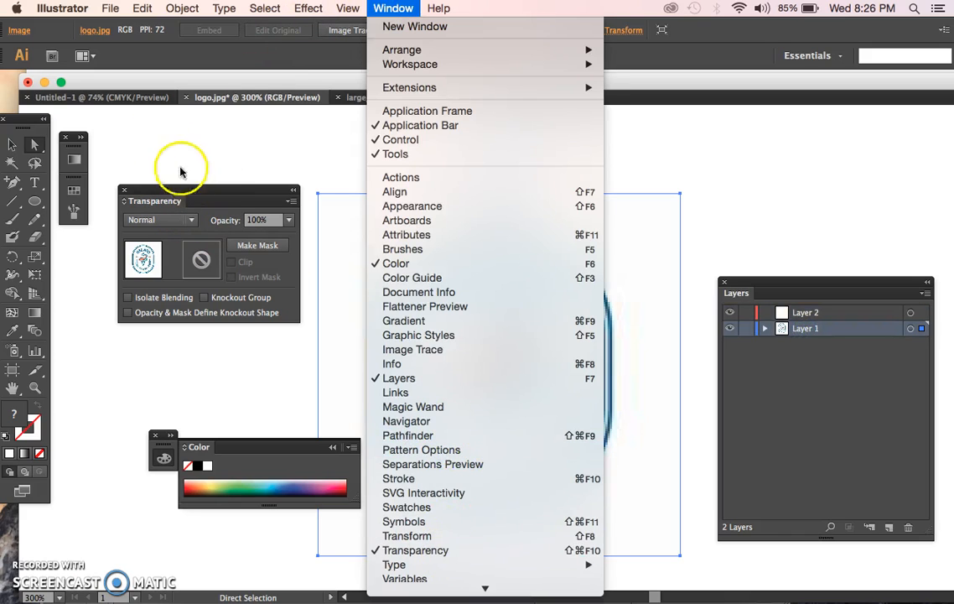
{"action": "left_click", "coordinate": [277, 222]}
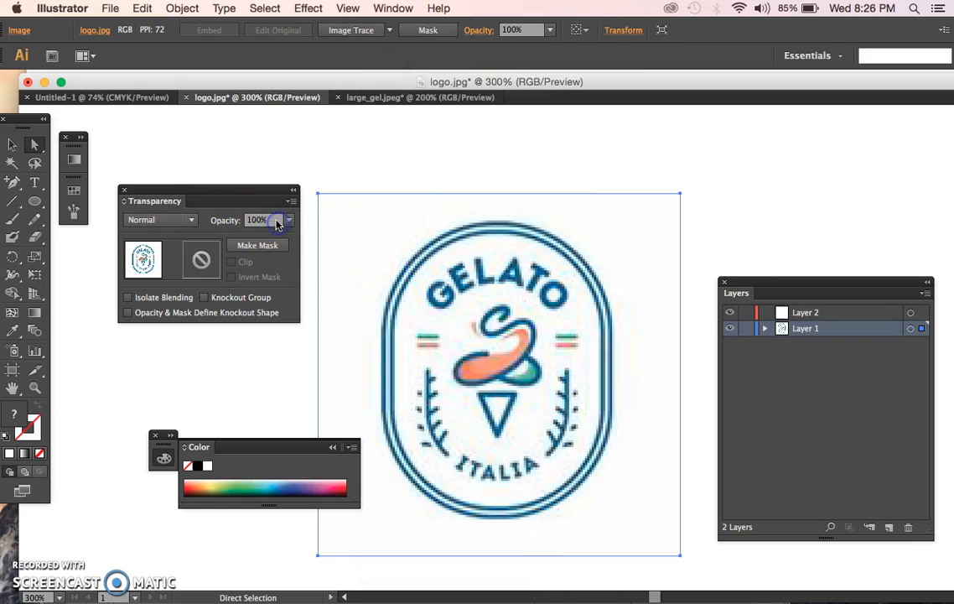
{"action": "left_click", "coordinate": [288, 219]}
{"action": "left_click", "coordinate": [313, 325]}
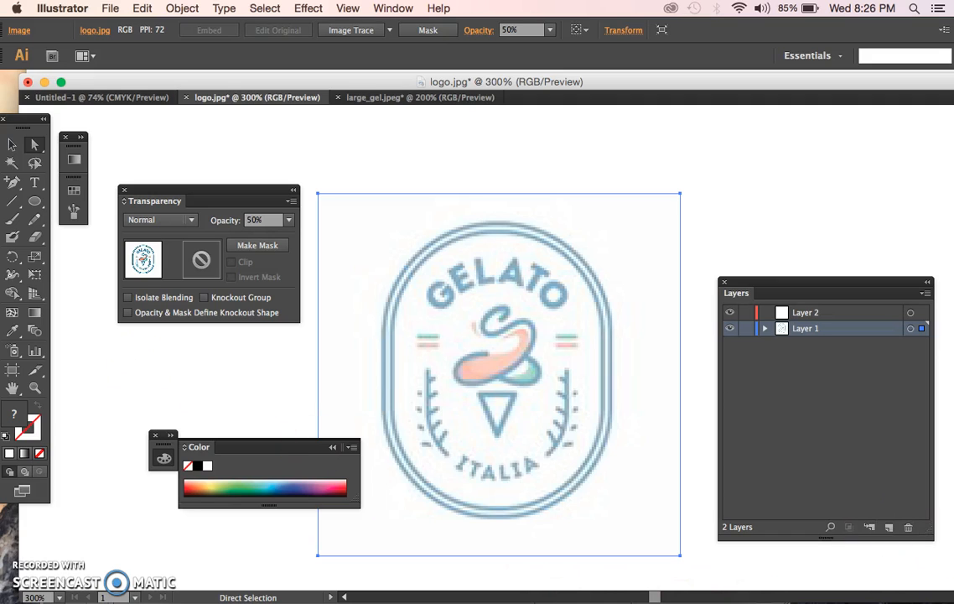
Draw an ellipse over the inner oval outline of the Gelato Italia badge
{"action": "left_click", "coordinate": [35, 201]}
{"action": "left_click_drag", "start_coordinate": [70, 217], "coordinate": [80, 236]}
{"action": "mouse_move", "coordinate": [403, 233]}
{"action": "left_mouse_down"}
{"action": "mouse_move", "coordinate": [460, 354]}
{"action": "mouse_move", "coordinate": [590, 481]}
{"action": "mouse_move", "coordinate": [604, 513]}
{"action": "left_mouse_up"}
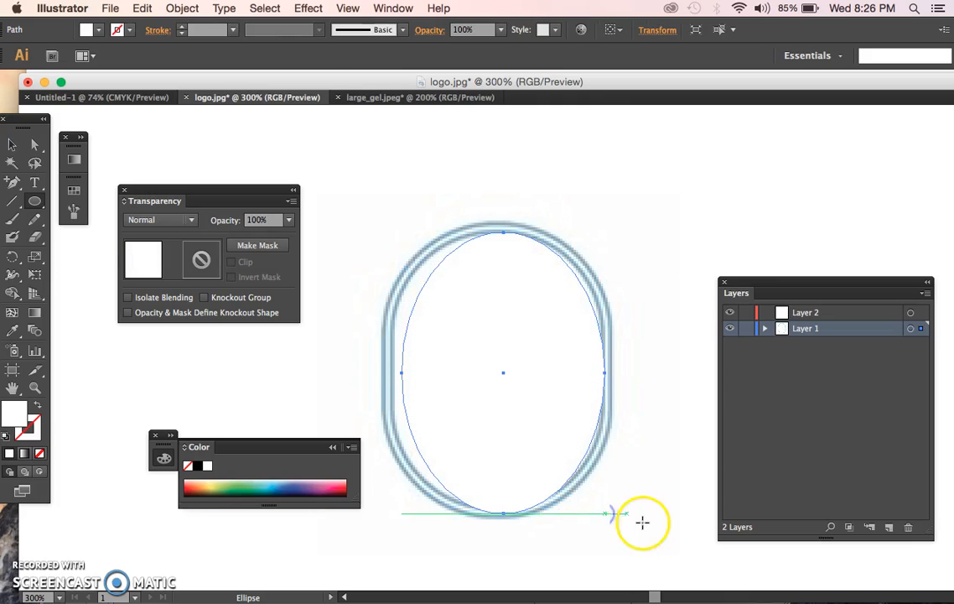
Give the ellipse no fill and a blue 1 pt stroke in colour #163899
{"action": "left_click", "coordinate": [37, 407]}
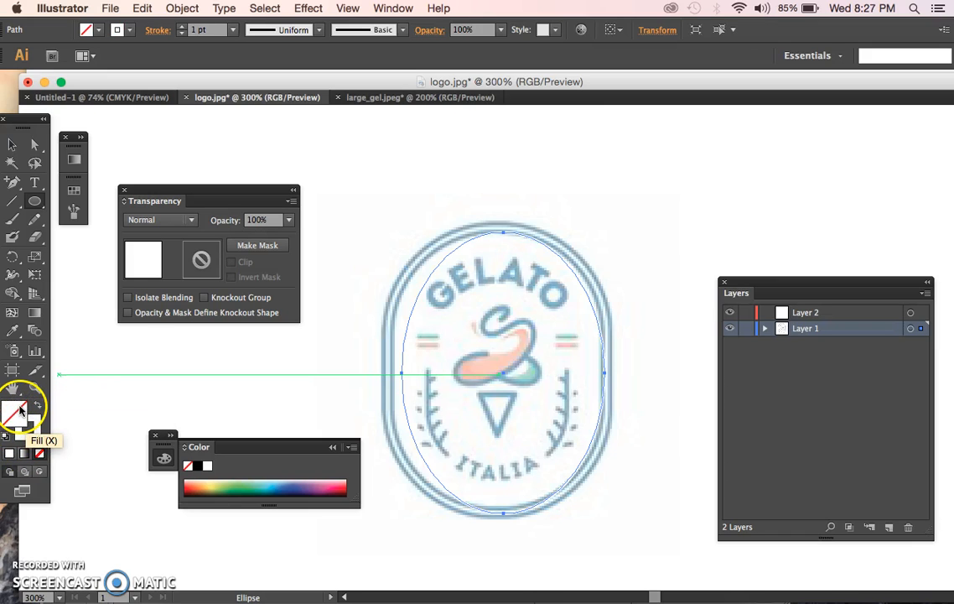
{"action": "left_click", "coordinate": [37, 434]}
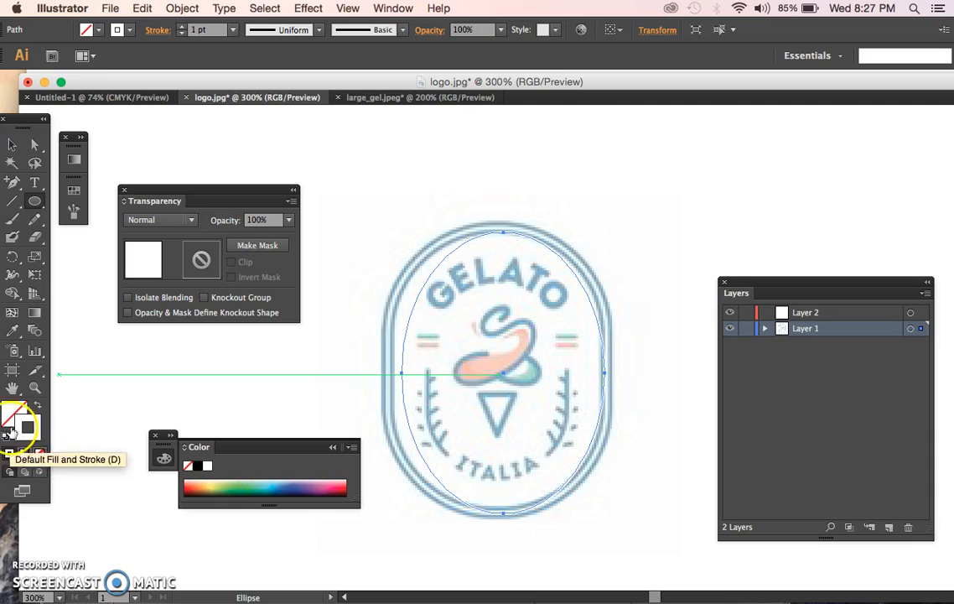
{"action": "double_click", "coordinate": [37, 429]}
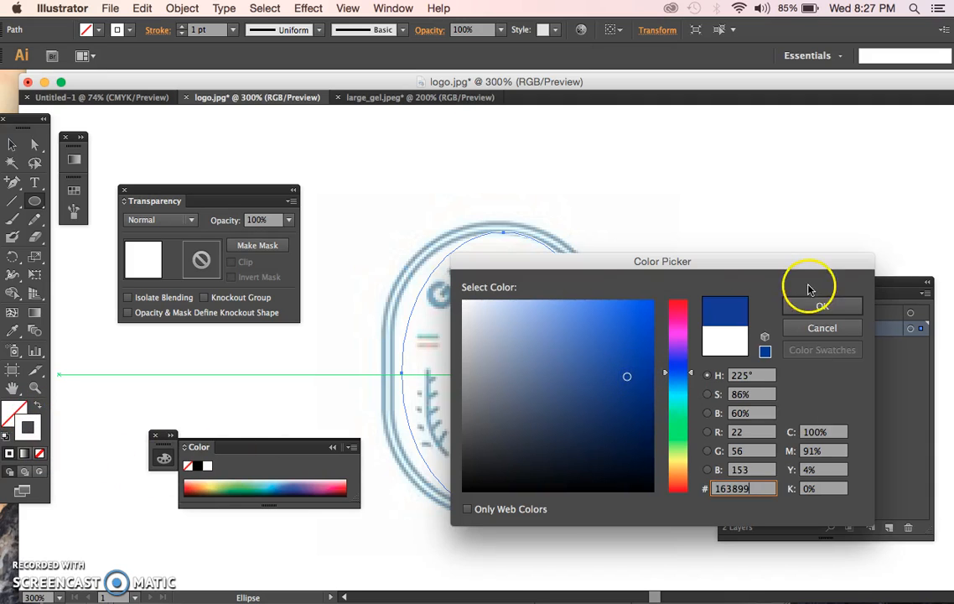
{"action": "left_click", "coordinate": [820, 303]}
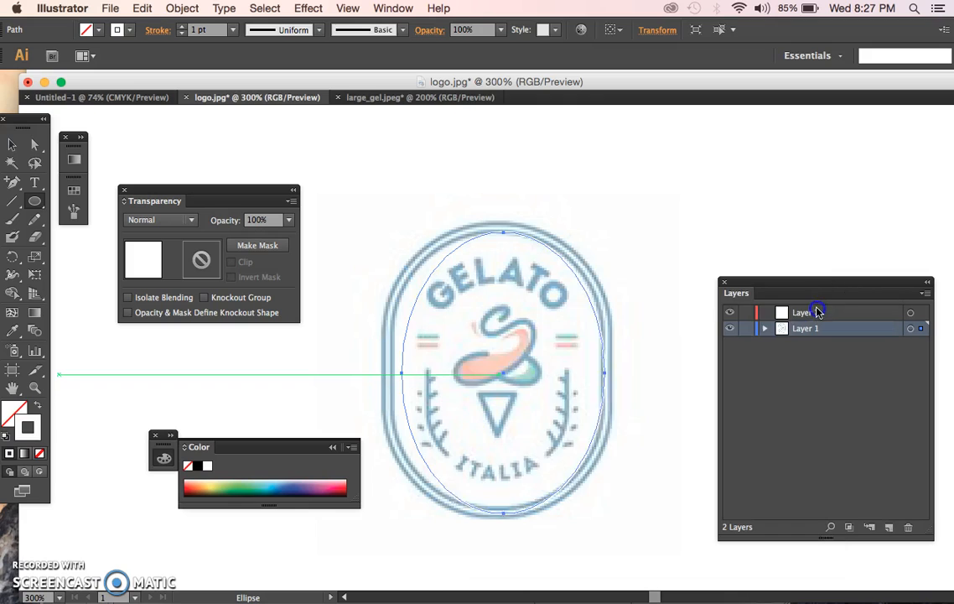
{"action": "left_click", "coordinate": [37, 405]}
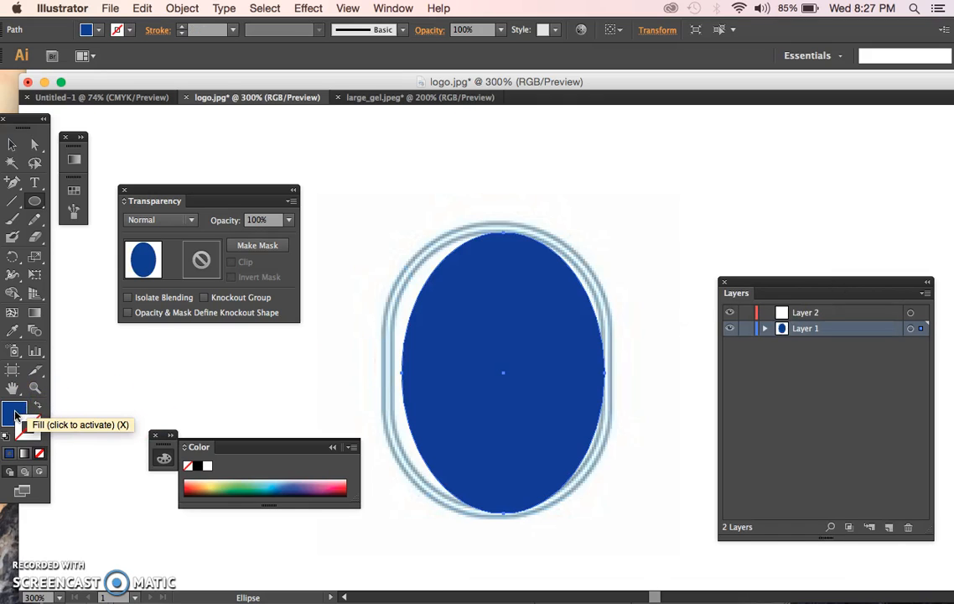
{"action": "left_click", "coordinate": [37, 406]}
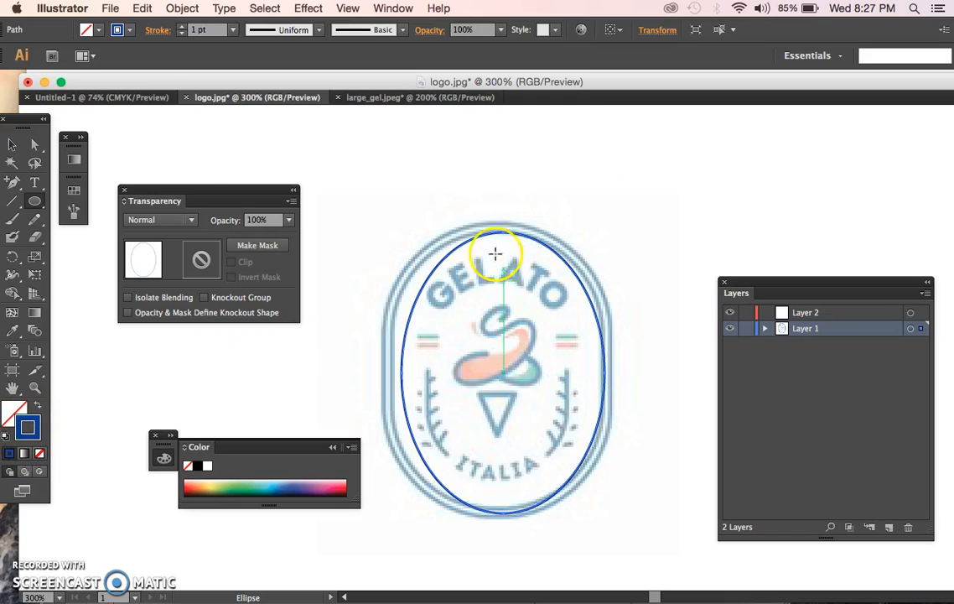
Resize the ellipse at its top, left and bottom edges to fit the badge's inner outline
{"action": "left_click", "coordinate": [34, 144]}
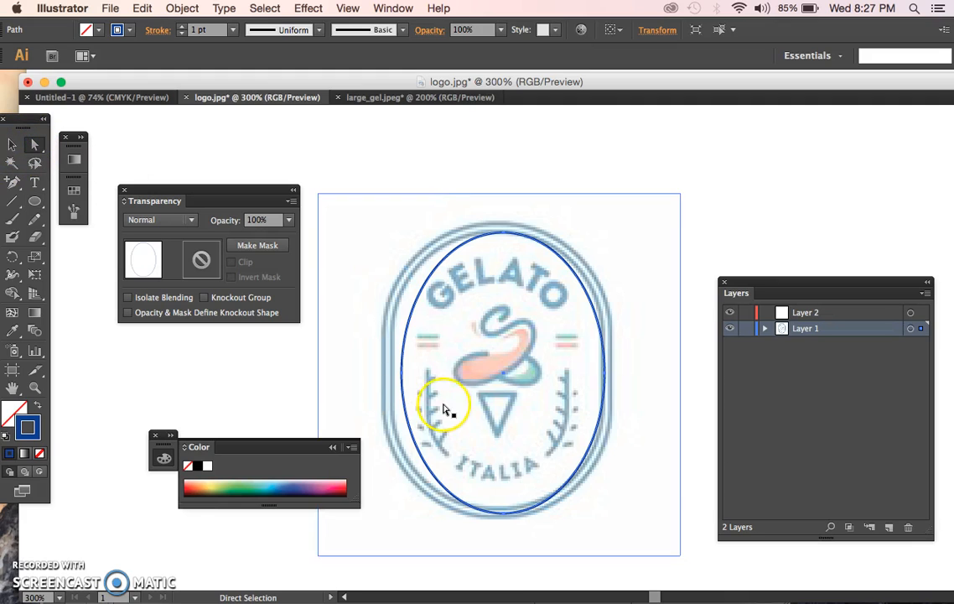
{"action": "left_click_drag", "start_coordinate": [401, 376], "coordinate": [389, 372]}
{"action": "left_click_drag", "start_coordinate": [598, 377], "coordinate": [608, 378]}
{"action": "key", "text": "v"}
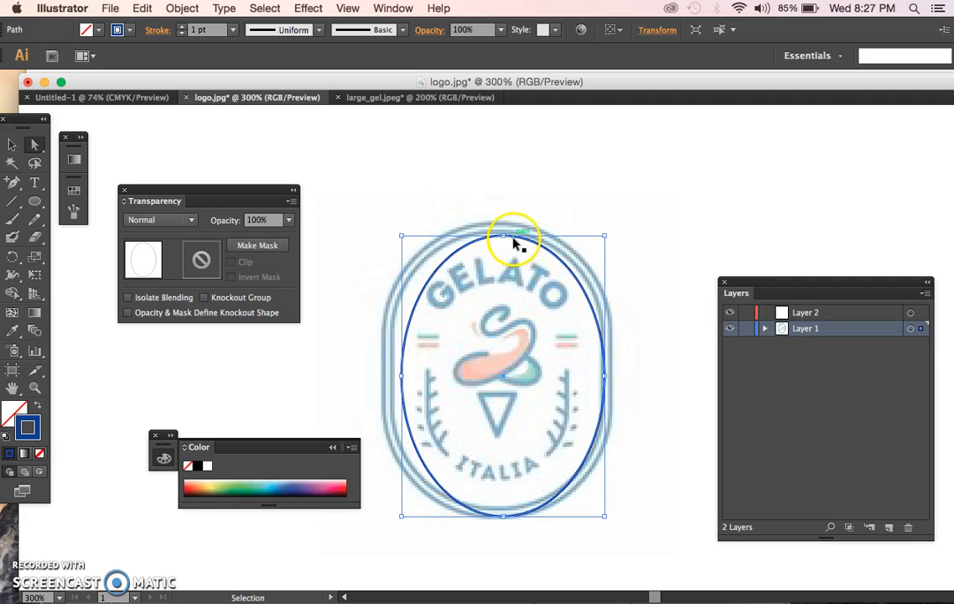
{"action": "left_click_drag", "start_coordinate": [508, 238], "coordinate": [503, 229]}
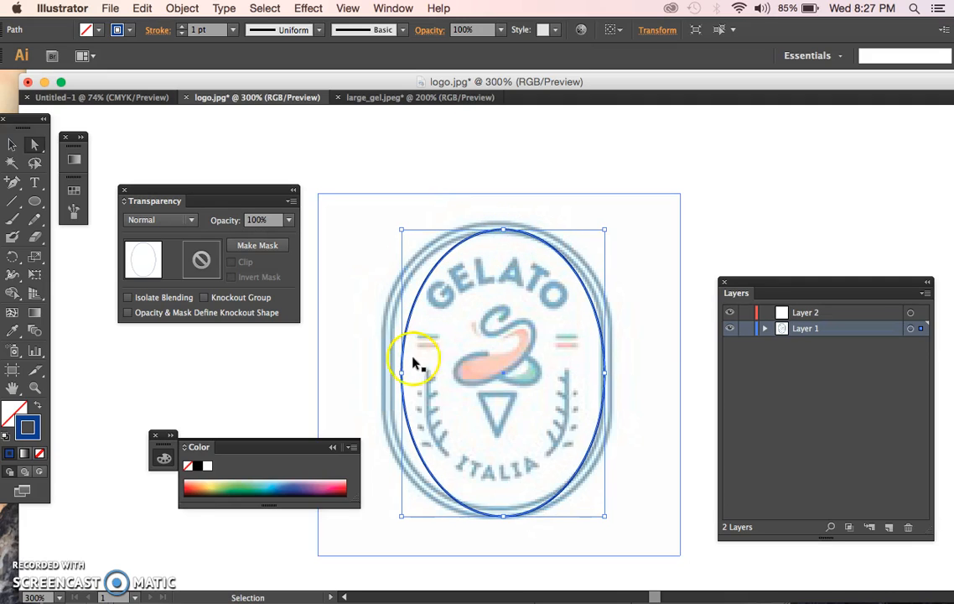
{"action": "left_click_drag", "start_coordinate": [402, 373], "coordinate": [394, 373]}
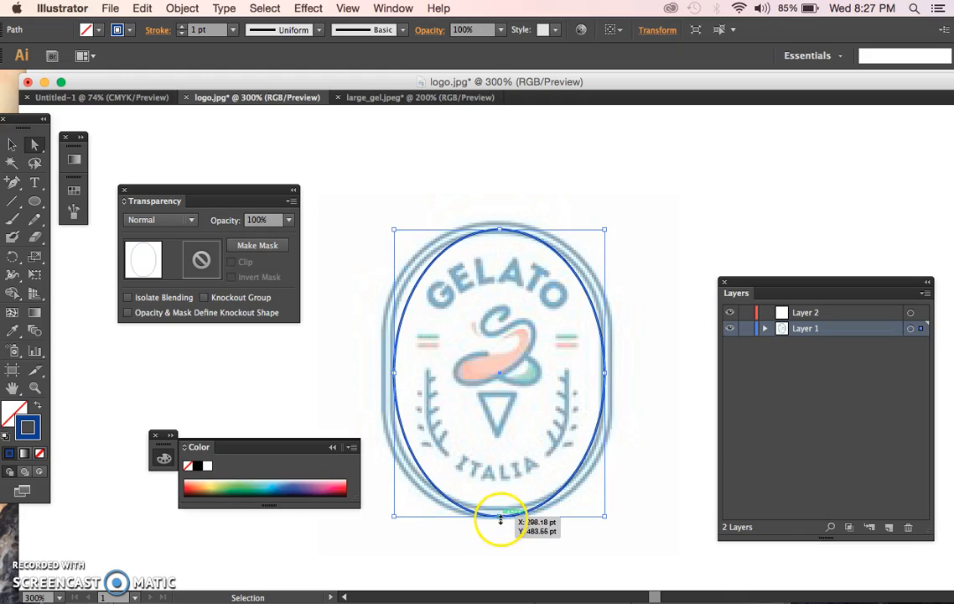
{"action": "left_click_drag", "start_coordinate": [499, 515], "coordinate": [498, 506]}
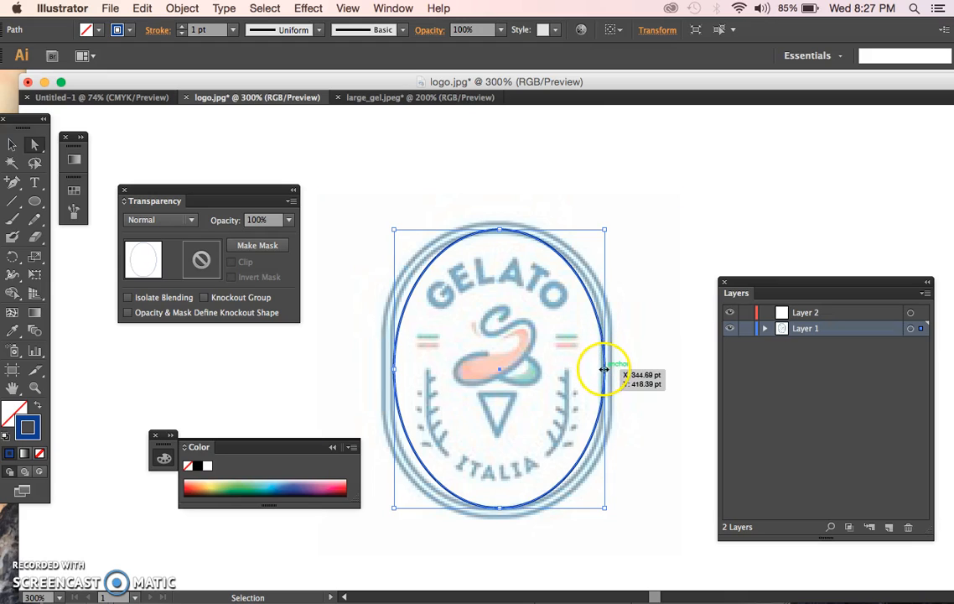
{"action": "left_click_drag", "start_coordinate": [498, 230], "coordinate": [498, 234]}
Shift the whole ellipse slightly up and to the left over the badge's inner outline
{"action": "left_click", "coordinate": [641, 202]}
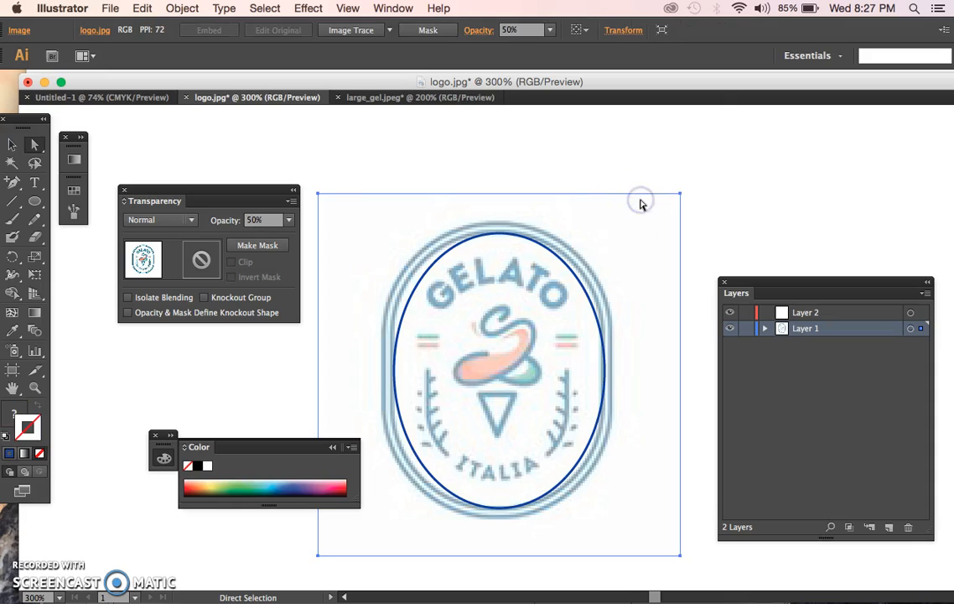
{"action": "left_click", "coordinate": [419, 283]}
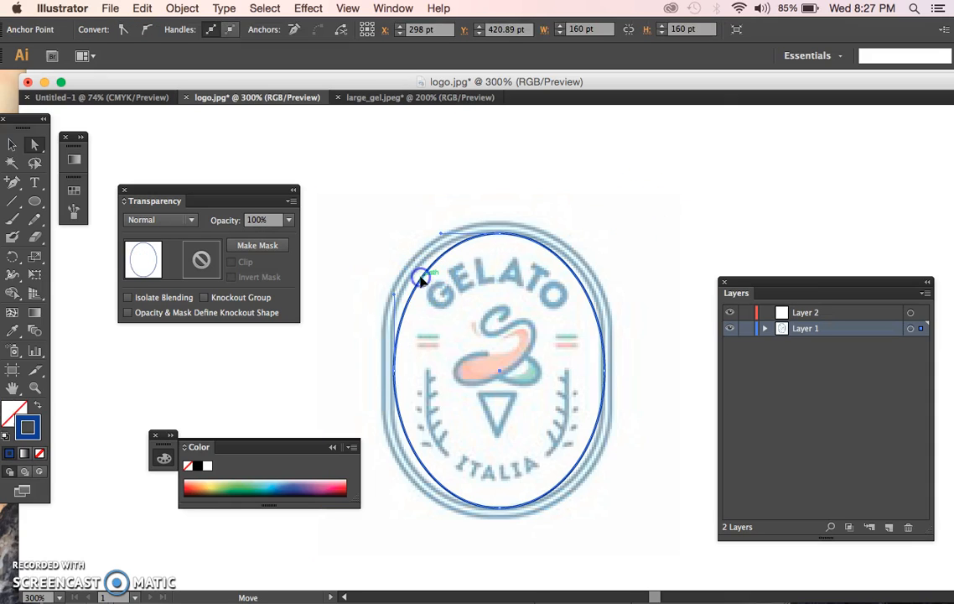
{"action": "key", "text": "v"}
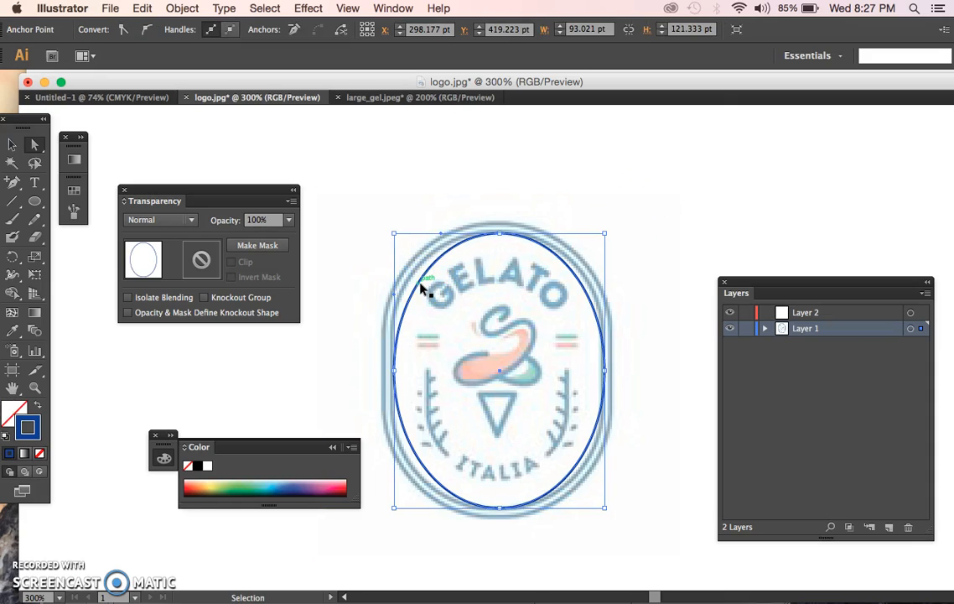
{"action": "left_click_drag", "start_coordinate": [418, 280], "coordinate": [412, 277]}
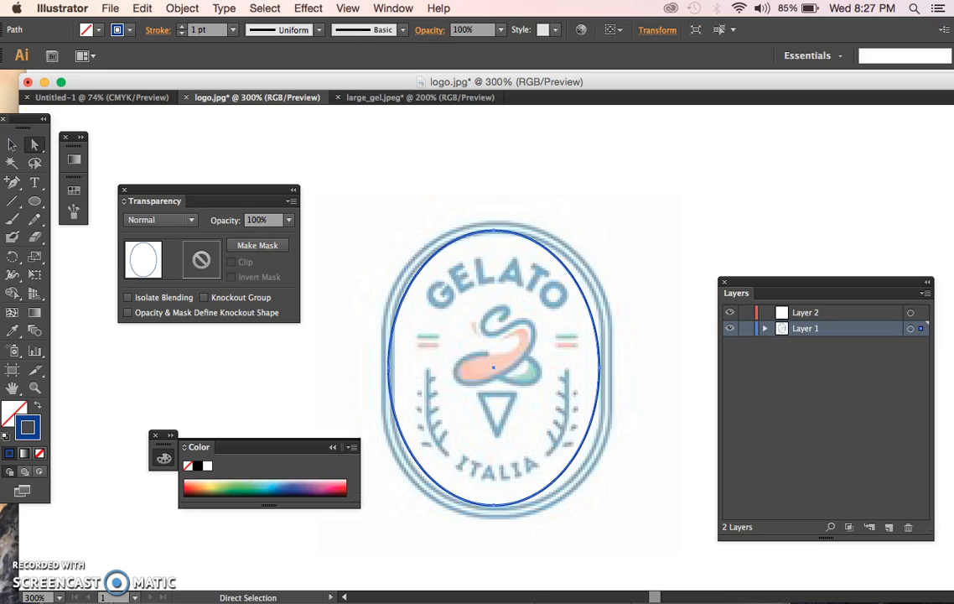
Add anchor points on the ellipse's upper-left and upper-right curves and pull the upper-right one outward toward the badge outline
{"action": "left_click", "coordinate": [16, 183]}
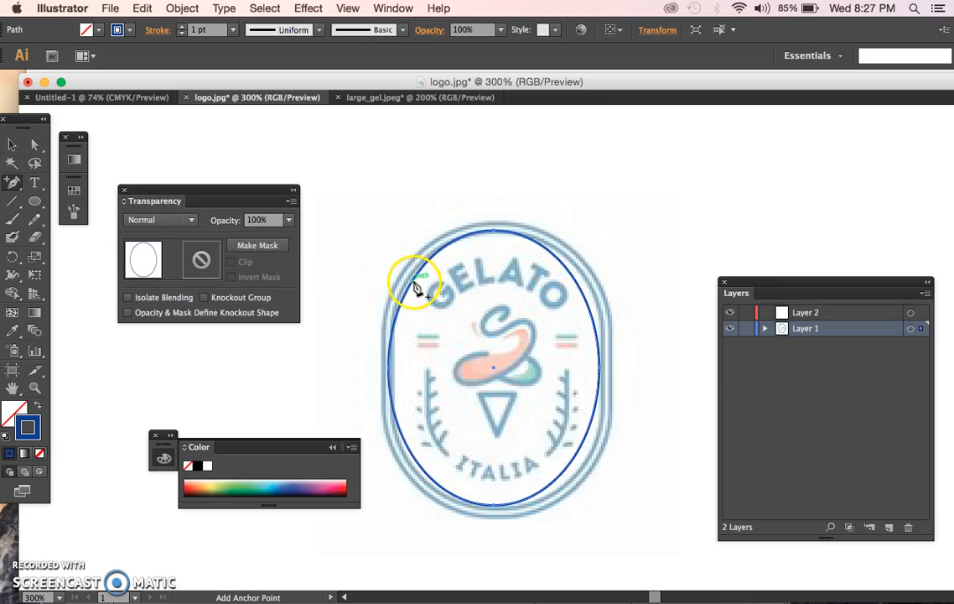
{"action": "left_click", "coordinate": [15, 183]}
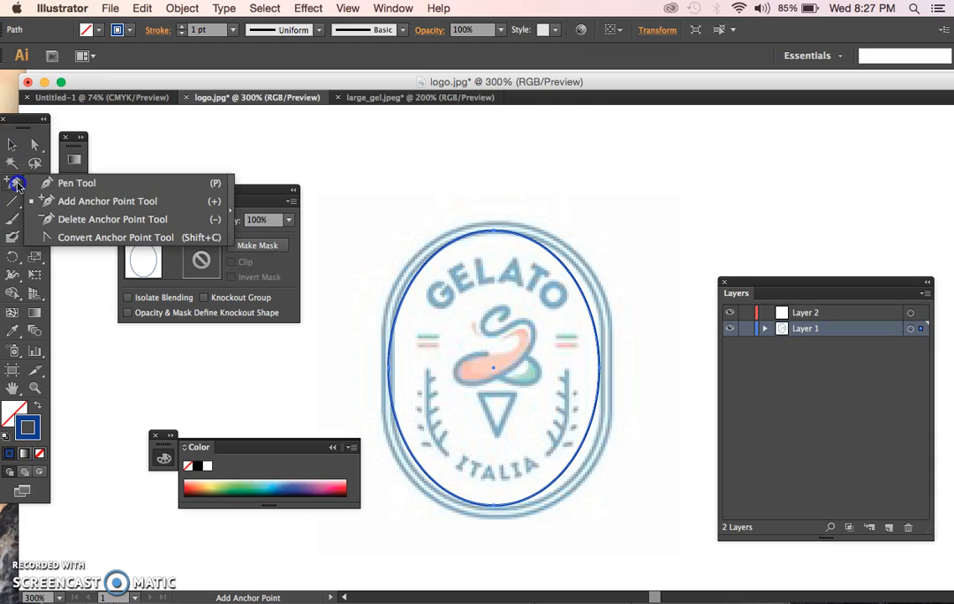
{"action": "left_click", "coordinate": [416, 282]}
{"action": "key", "text": "super"}
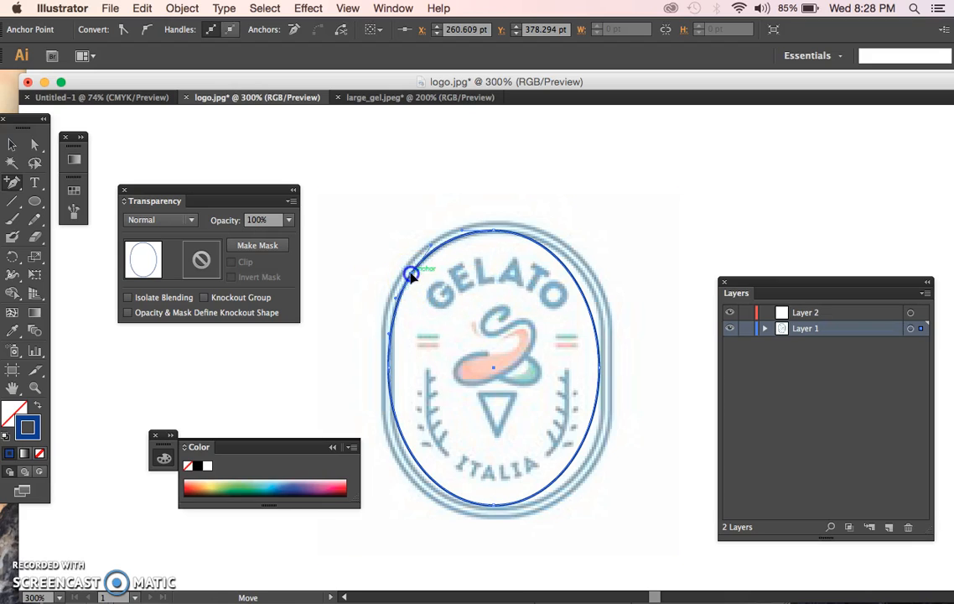
{"action": "left_click", "coordinate": [600, 369]}
{"action": "left_click", "coordinate": [600, 366]}
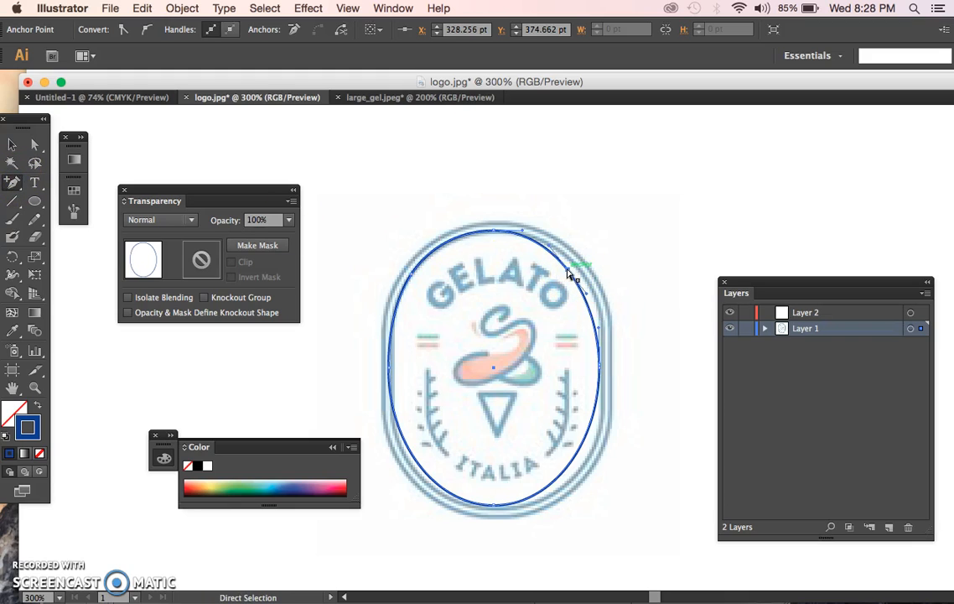
{"action": "left_click_drag", "start_coordinate": [570, 270], "coordinate": [574, 269]}
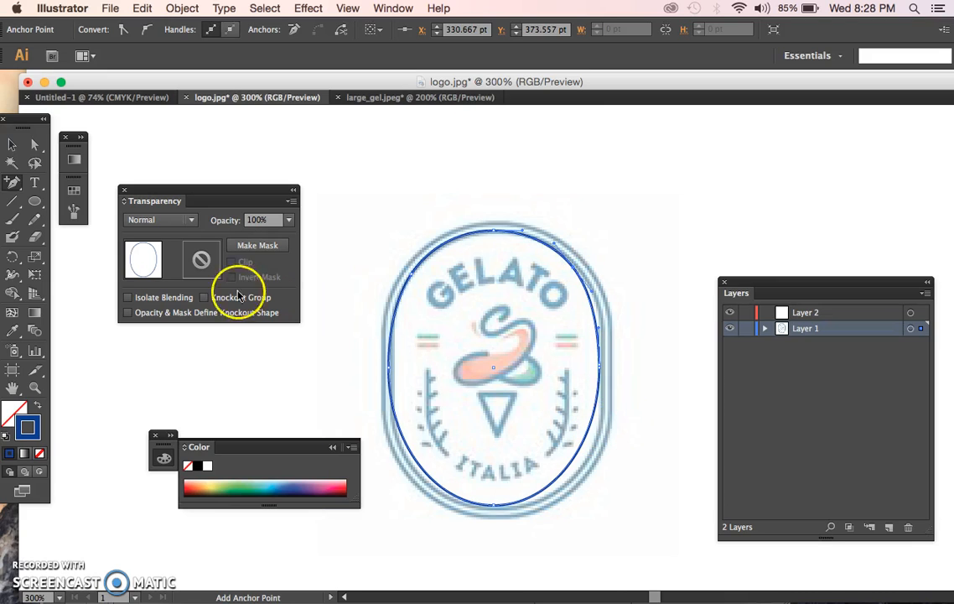
Add anchor points on the ellipse's lower-right and lower-left curves and pull both outward toward the badge outline
{"action": "left_click", "coordinate": [10, 186]}
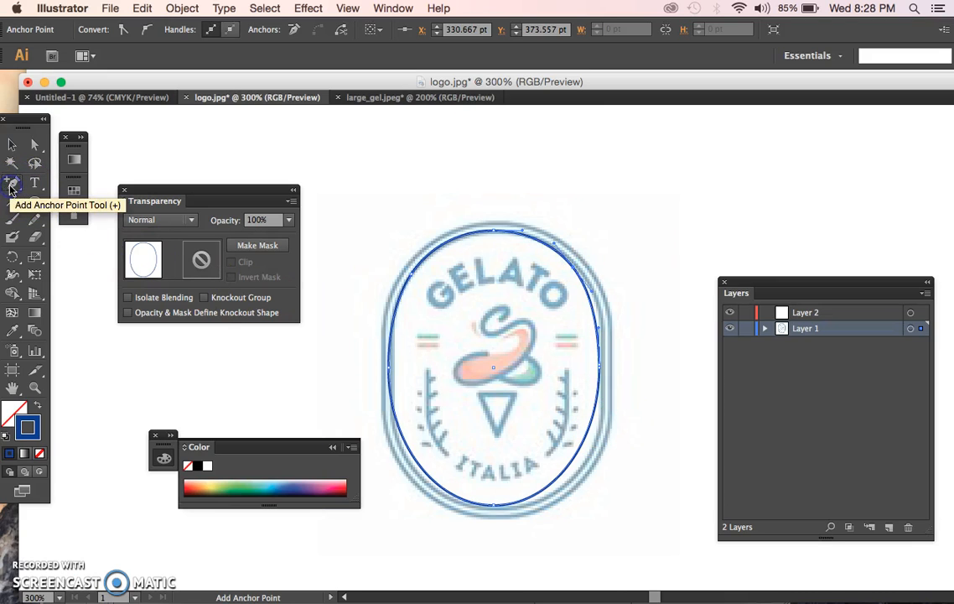
{"action": "left_click", "coordinate": [582, 451]}
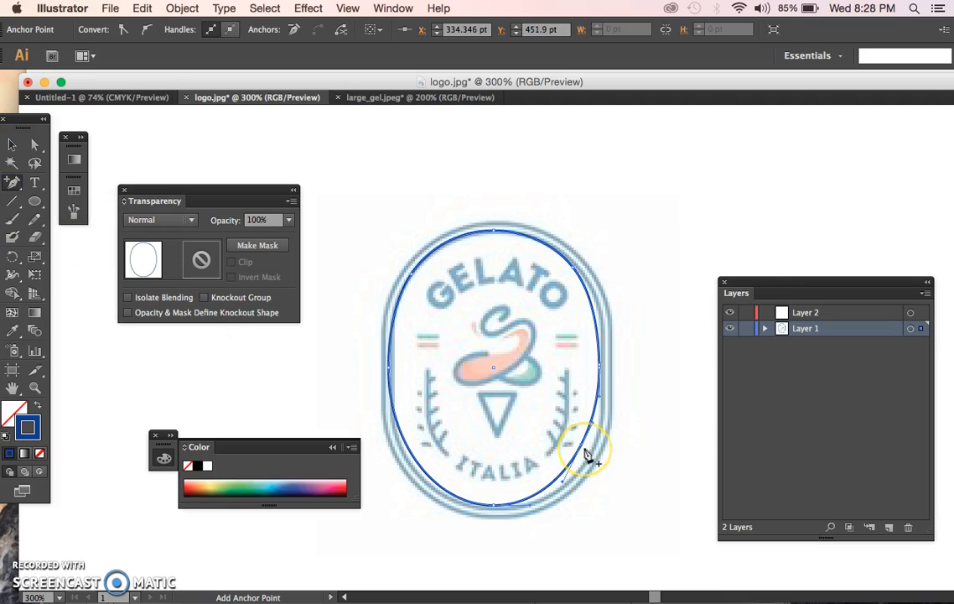
{"action": "key", "text": "super"}
{"action": "left_click_drag", "start_coordinate": [585, 453], "coordinate": [592, 447]}
{"action": "left_click", "coordinate": [433, 482]}
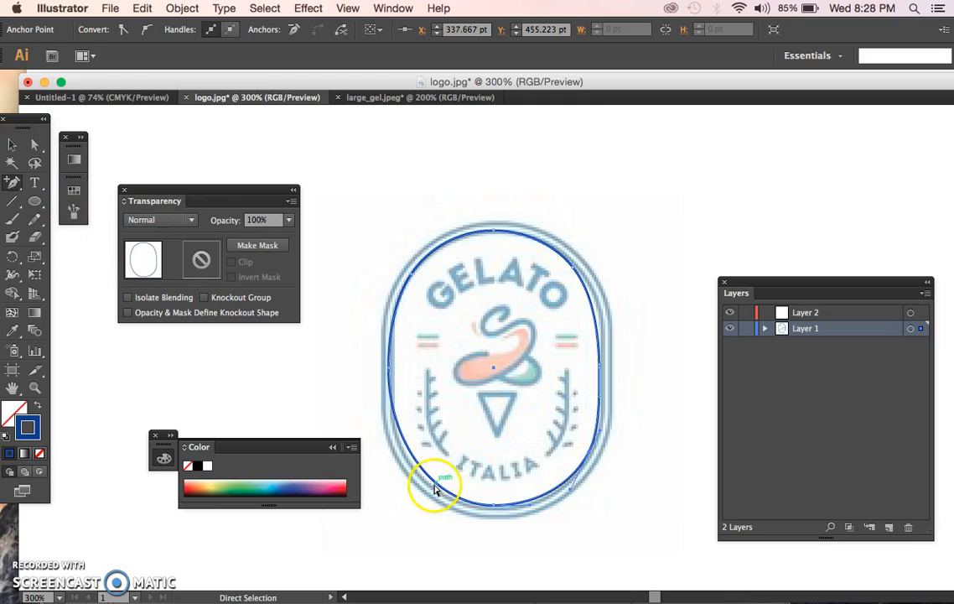
{"action": "key", "text": "super"}
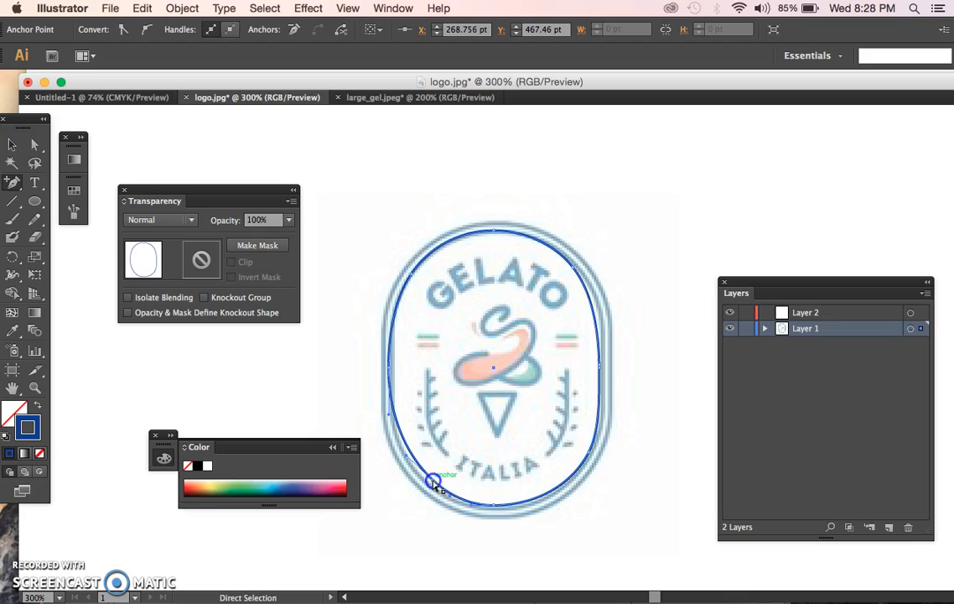
{"action": "left_click_drag", "start_coordinate": [430, 484], "coordinate": [428, 486]}
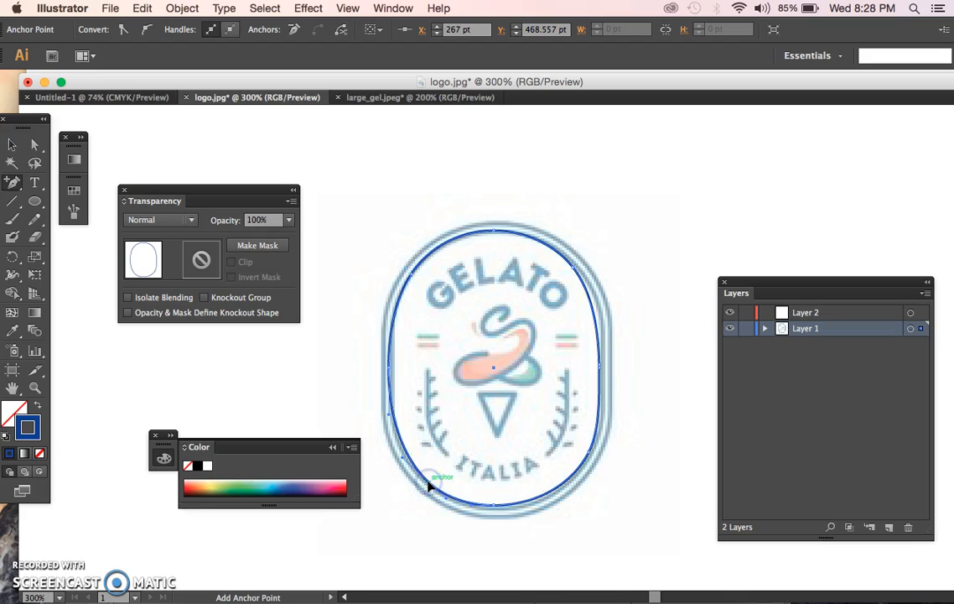
Toggle Layer 1's visibility to check which layer holds the blue outline, and delete that outline
{"action": "left_click", "coordinate": [729, 329]}
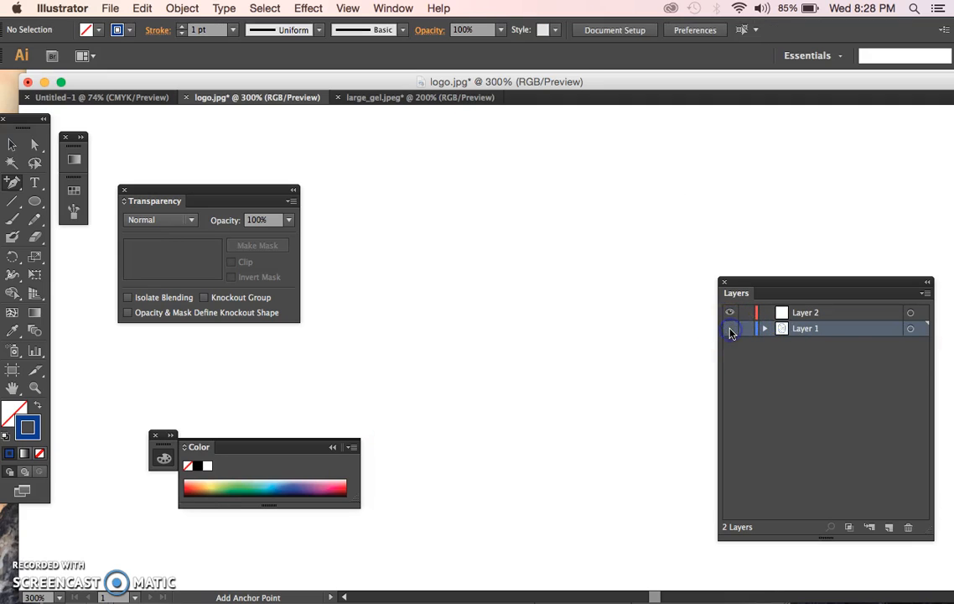
{"action": "left_click", "coordinate": [730, 329]}
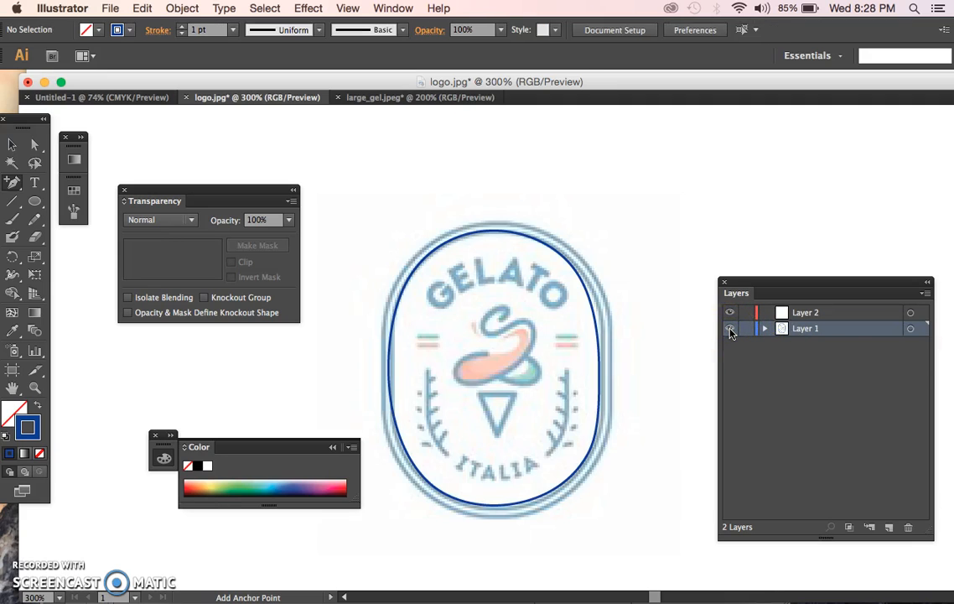
{"action": "left_click", "coordinate": [12, 144]}
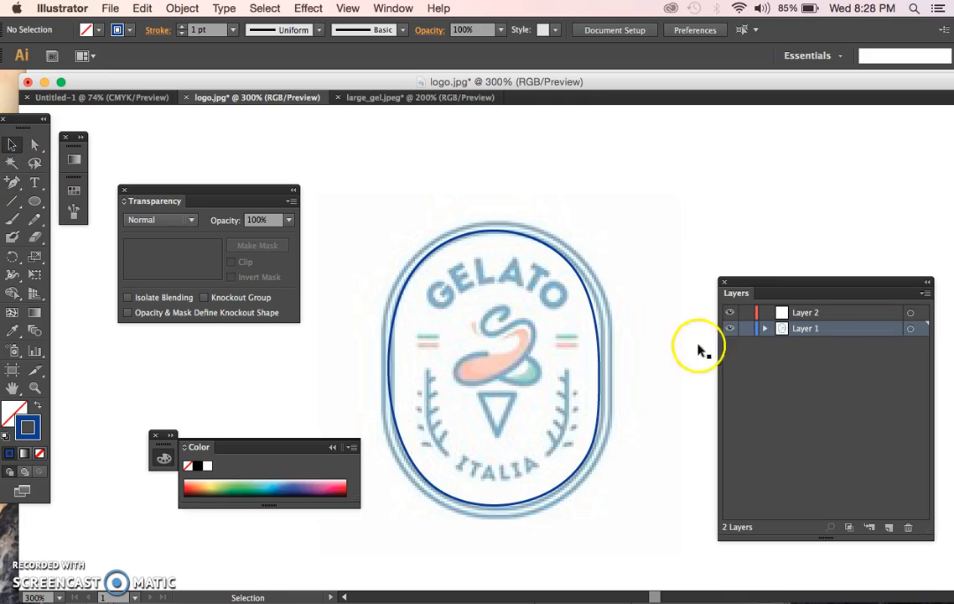
{"action": "left_click", "coordinate": [574, 271]}
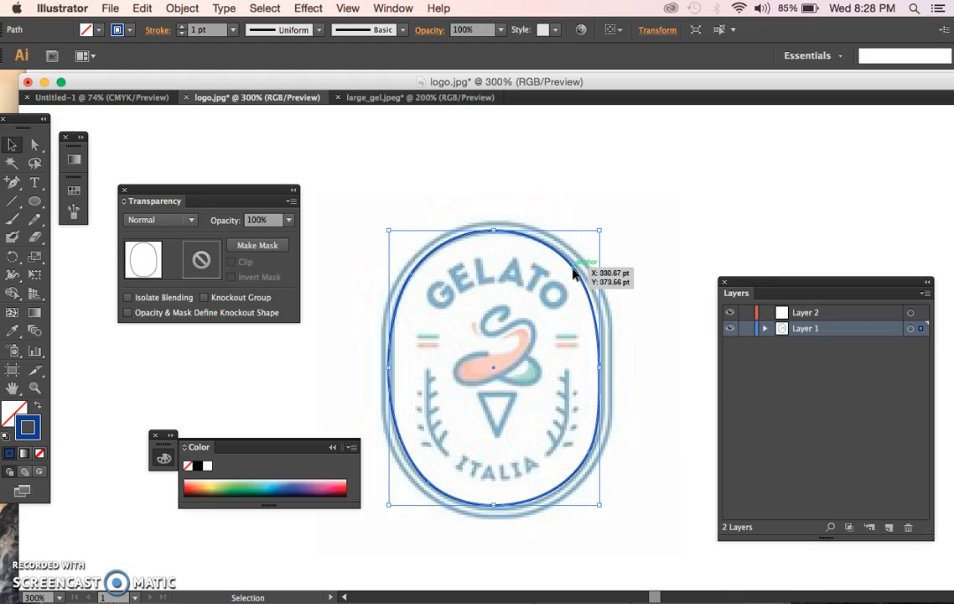
{"action": "key", "text": "a"}
{"action": "key", "text": "Delete"}
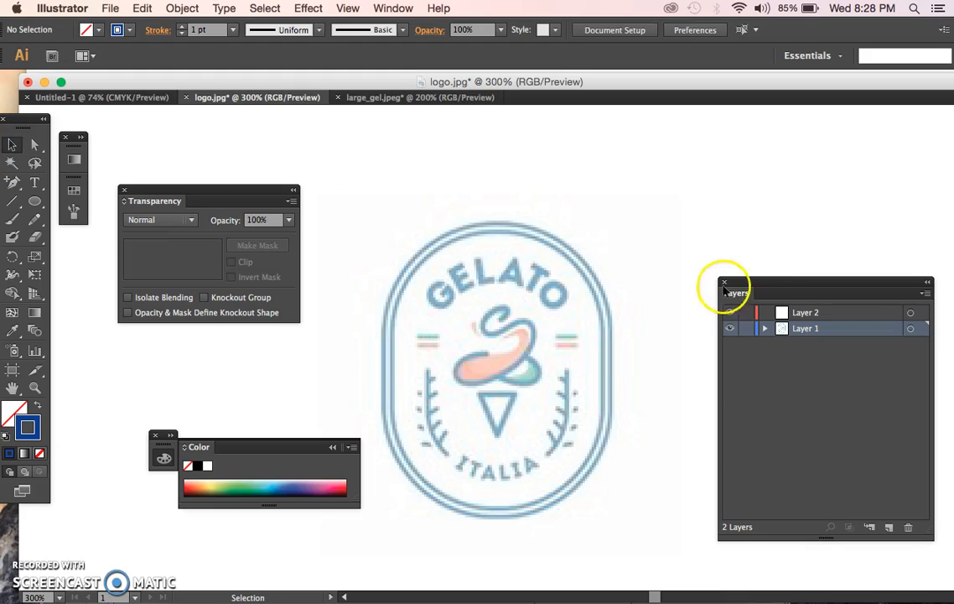
Paste the cut outline onto Layer 2 and move it down over the badge's inner outline
{"action": "left_click", "coordinate": [798, 314]}
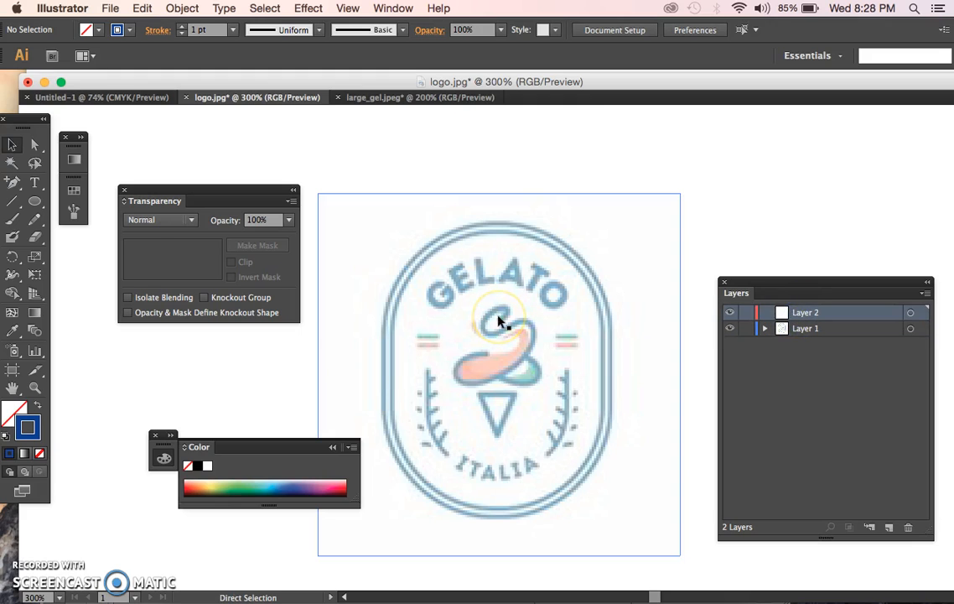
{"action": "key", "text": "super+v"}
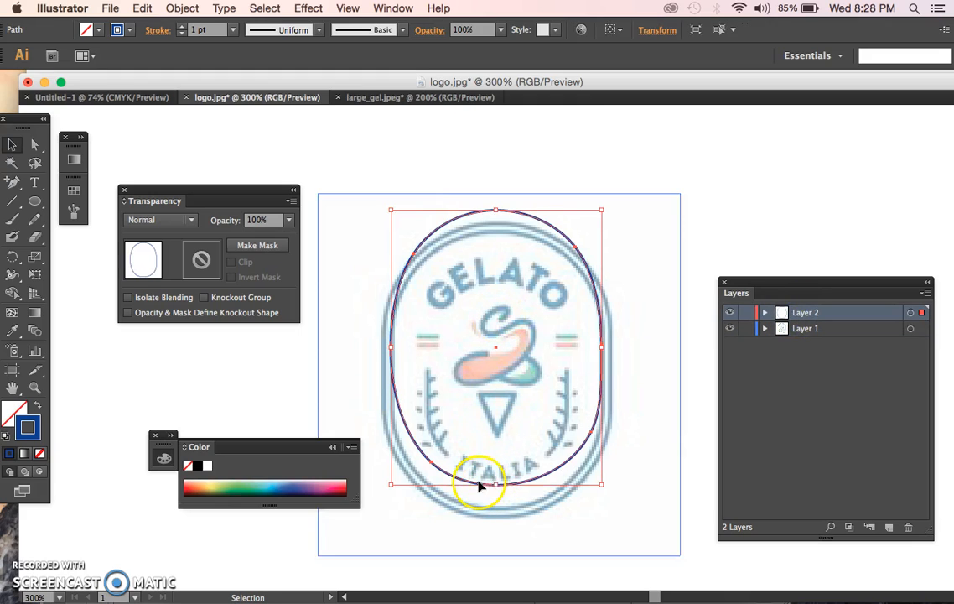
{"action": "left_click_drag", "start_coordinate": [477, 485], "coordinate": [473, 505]}
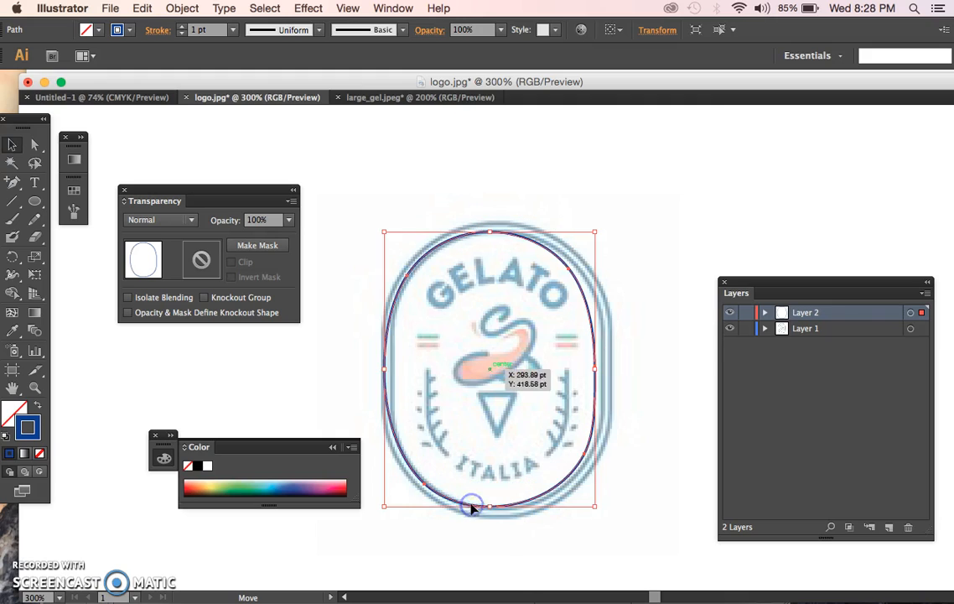
Toggle Layer 1's visibility off and on to check that the outline sits on a separate layer
{"action": "left_click", "coordinate": [729, 329]}
{"action": "left_click", "coordinate": [730, 330]}
{"action": "left_click", "coordinate": [731, 329]}
{"action": "left_click", "coordinate": [733, 329]}
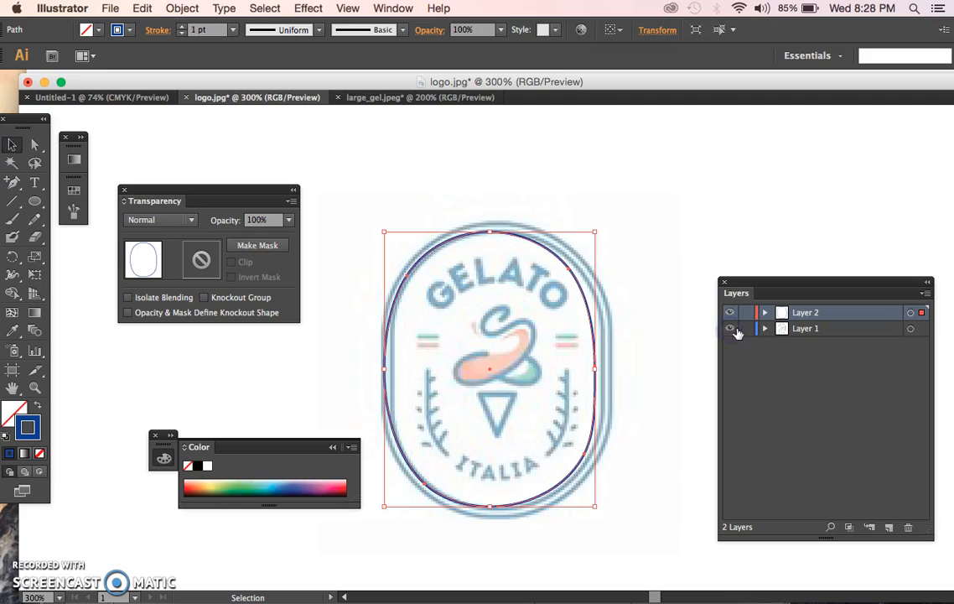
Try stroke weights of 8 pt and 6 pt on the blue outline
{"action": "left_click", "coordinate": [232, 30]}
{"action": "left_click", "coordinate": [256, 213]}
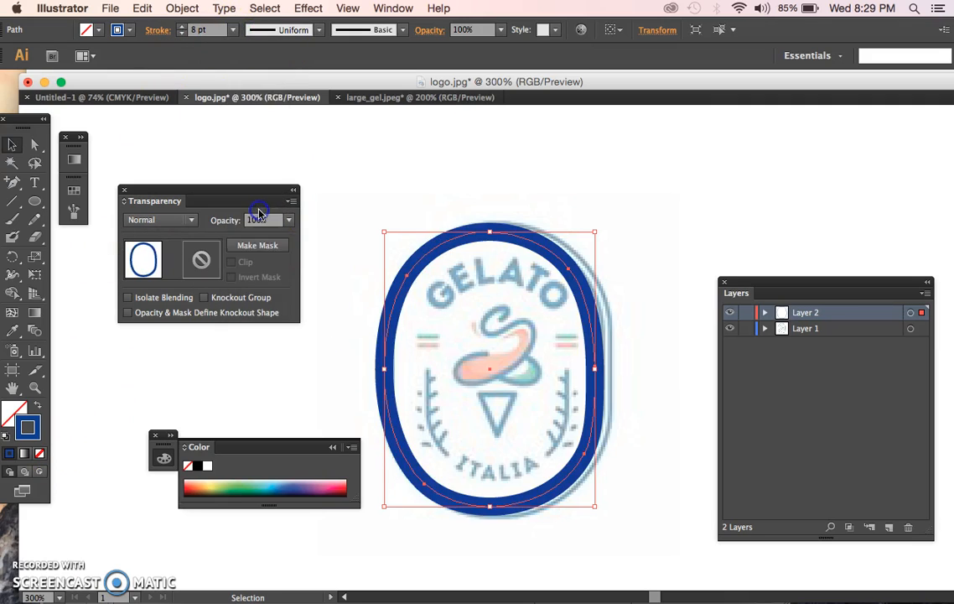
{"action": "left_click", "coordinate": [232, 30]}
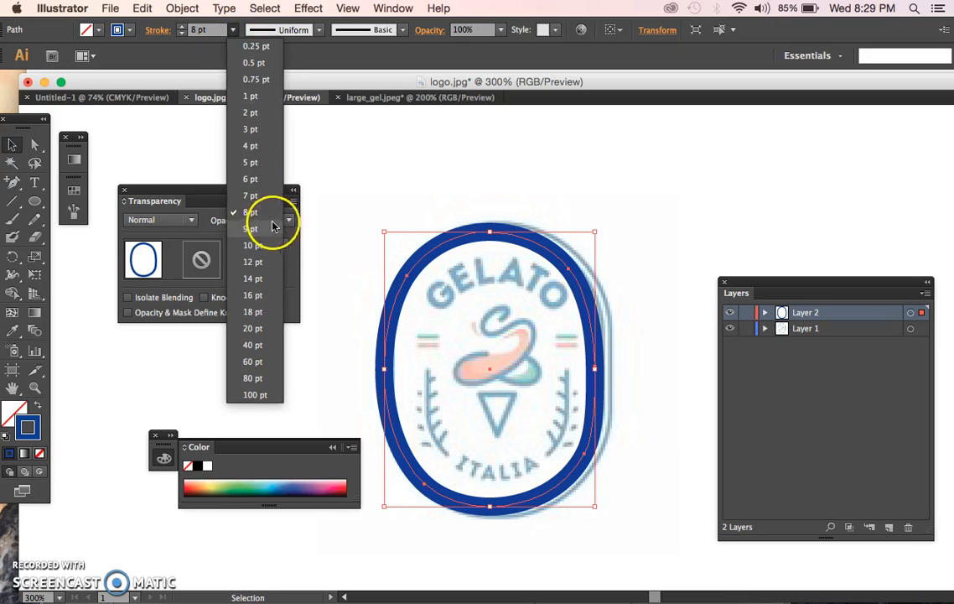
{"action": "left_click", "coordinate": [251, 179]}
Try different variable width profiles on the outline's stroke, ending with the Uniform profile
{"action": "left_click", "coordinate": [316, 30]}
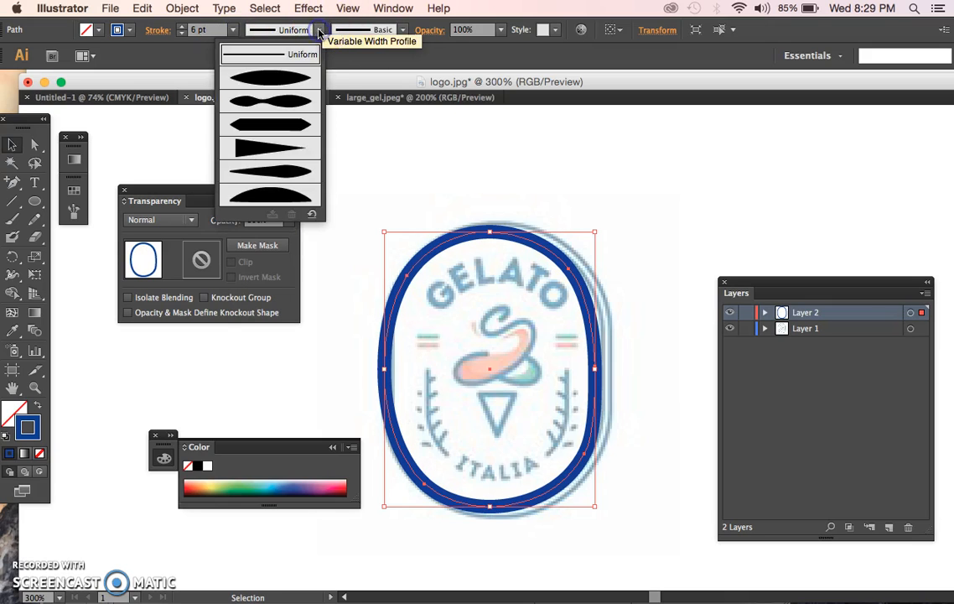
{"action": "left_click", "coordinate": [293, 82]}
{"action": "left_click", "coordinate": [288, 30]}
{"action": "left_click", "coordinate": [289, 52]}
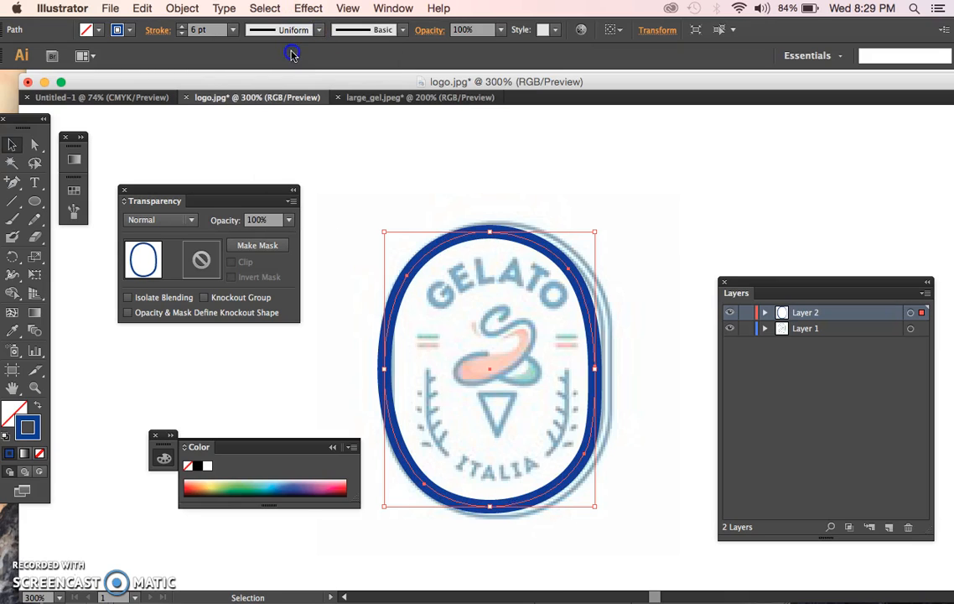
{"action": "left_click", "coordinate": [400, 30]}
{"action": "left_click", "coordinate": [397, 31]}
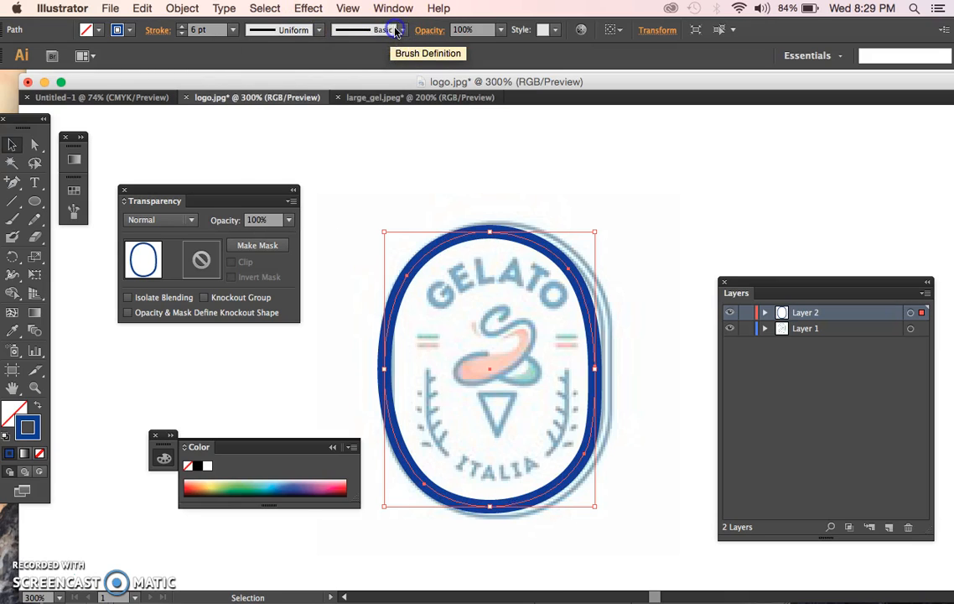
{"action": "left_click", "coordinate": [270, 31]}
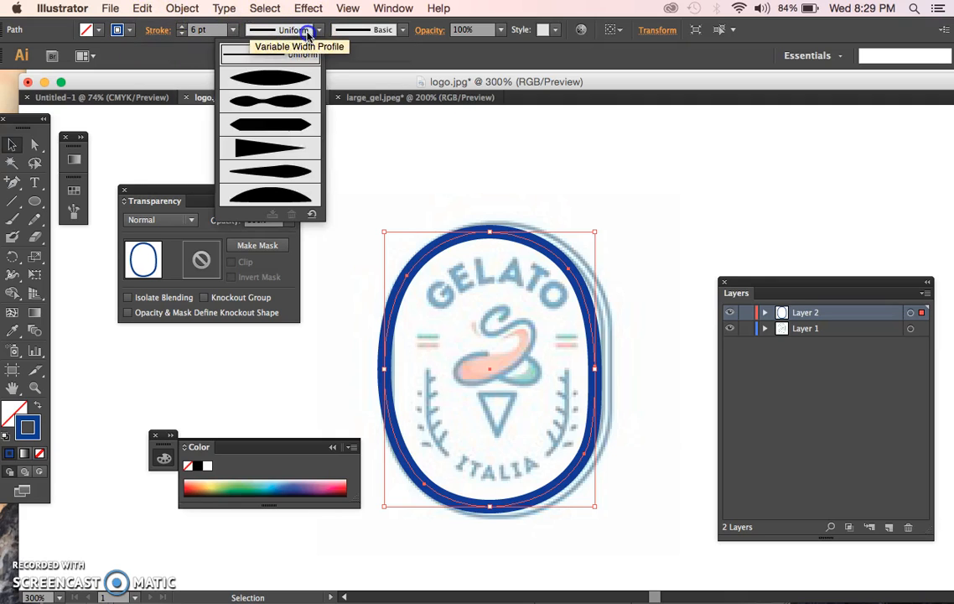
{"action": "left_click", "coordinate": [294, 176]}
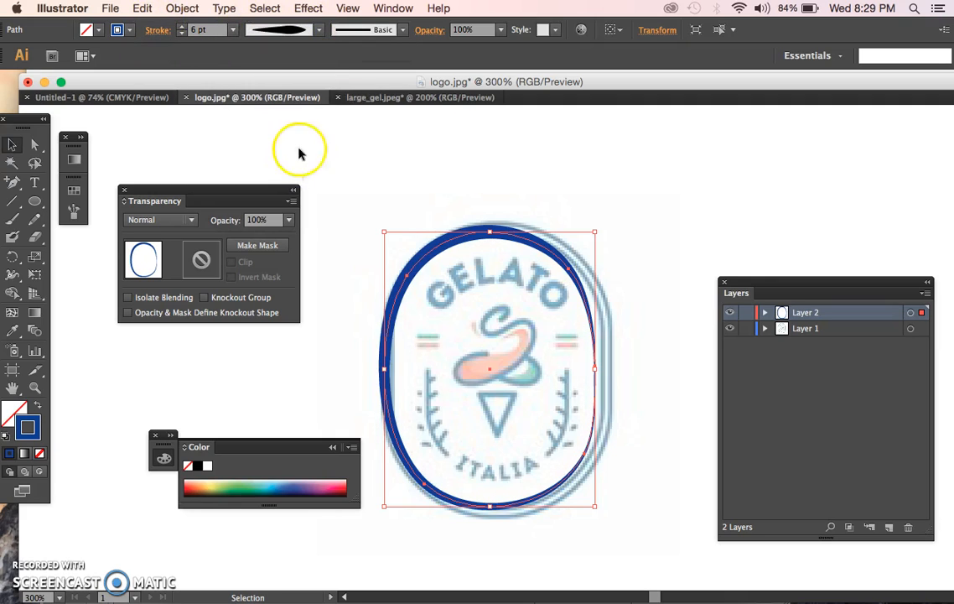
{"action": "left_click", "coordinate": [293, 32]}
{"action": "left_click", "coordinate": [270, 197]}
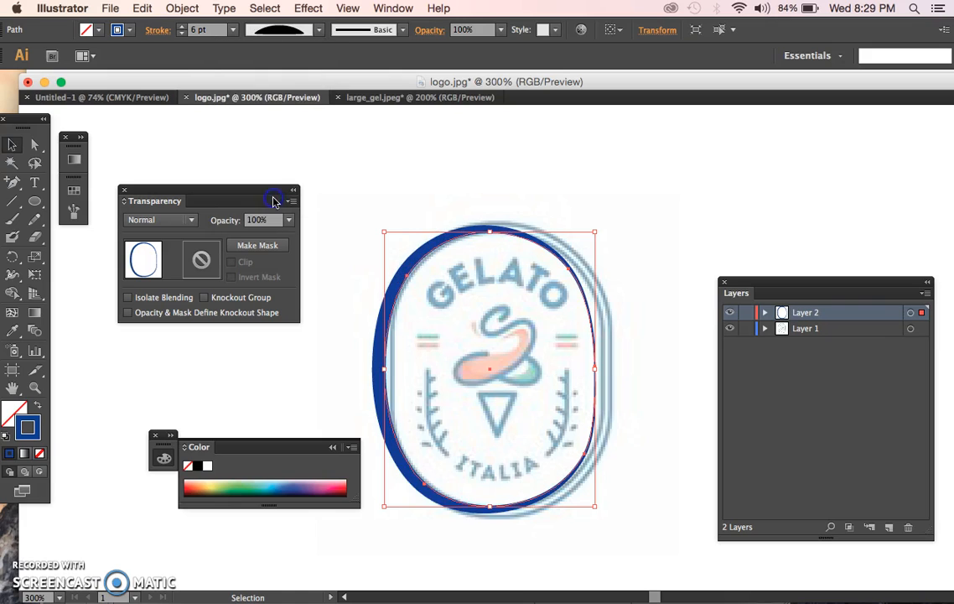
{"action": "left_click", "coordinate": [315, 35]}
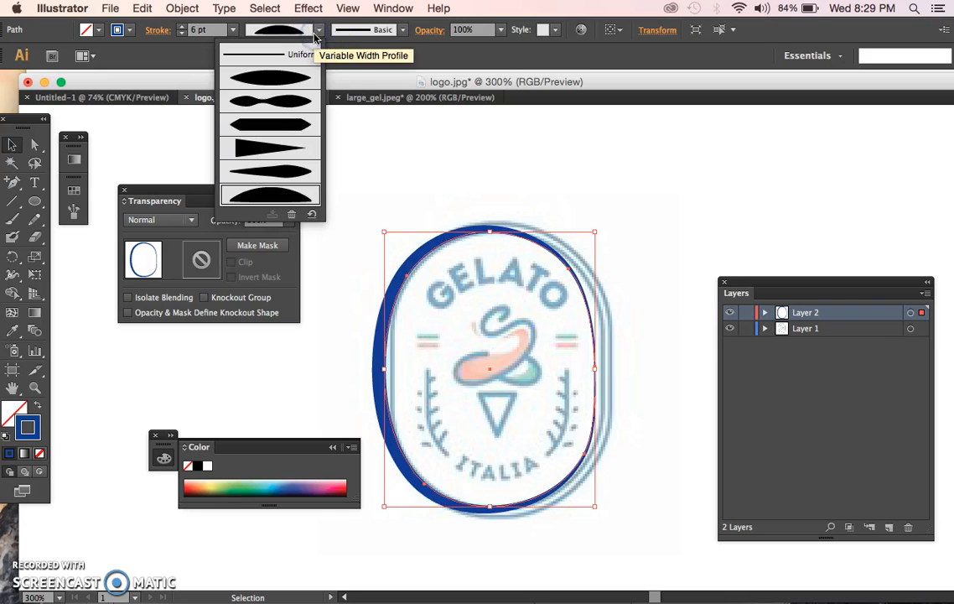
{"action": "left_click", "coordinate": [271, 55]}
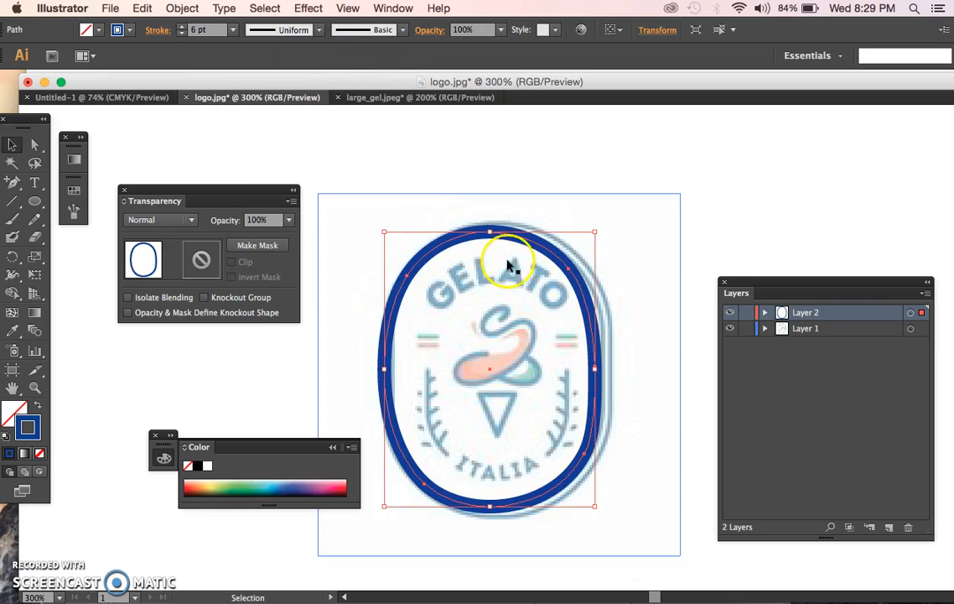
Set the stroke weight to 4 pt and delete the blue outline from Layer 2
{"action": "left_click", "coordinate": [233, 30]}
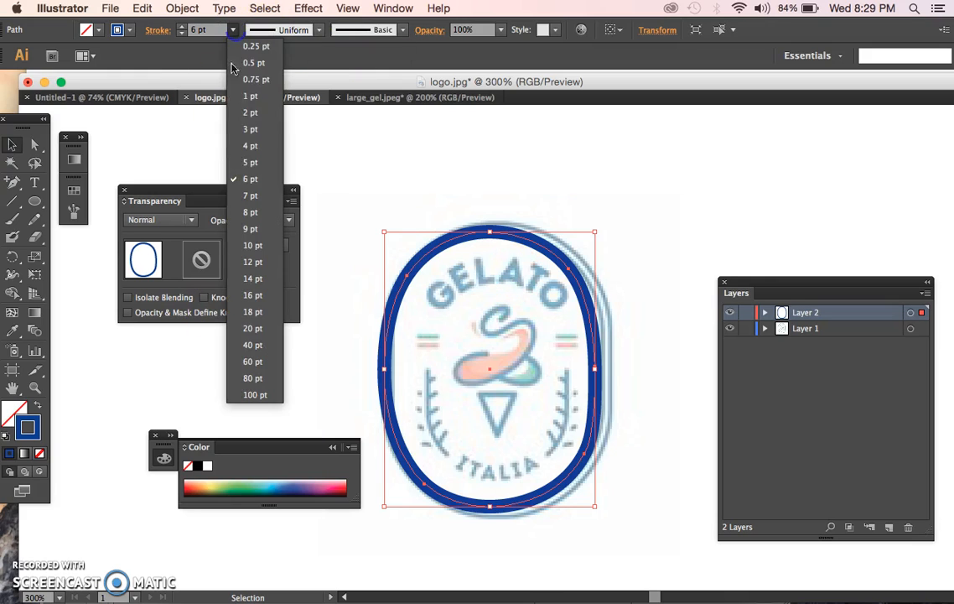
{"action": "left_click", "coordinate": [251, 145]}
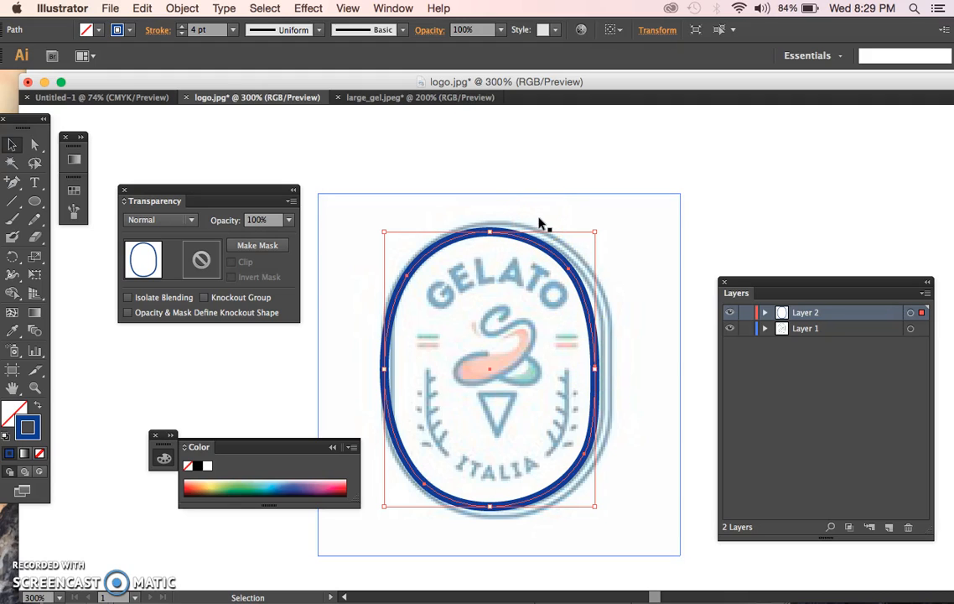
{"action": "key", "text": "Delete"}
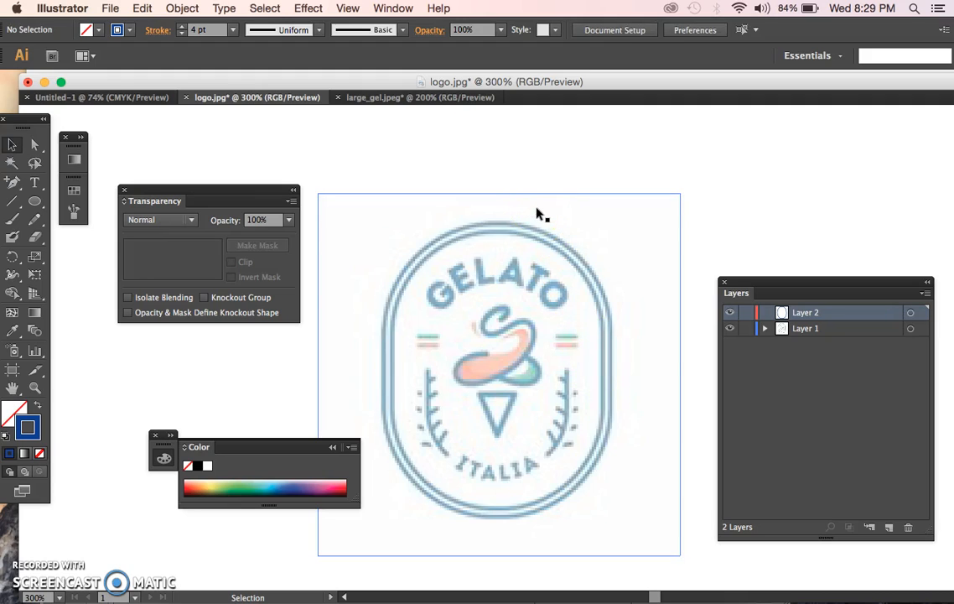
With the Pen tool, trace the badge's inner outline along the top edge, around the upper-right curve and down the straight right side
{"action": "left_click", "coordinate": [17, 182]}
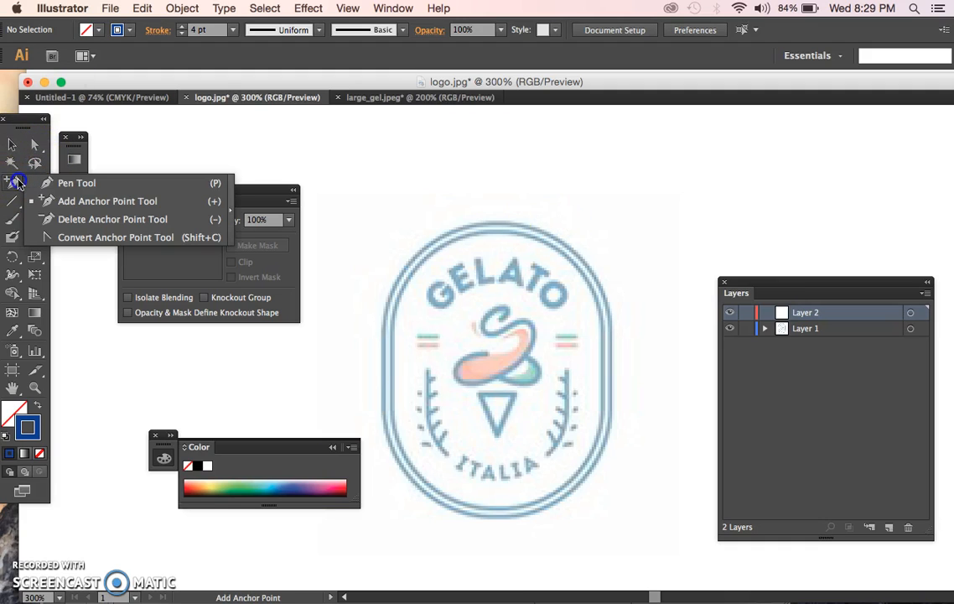
{"action": "left_click", "coordinate": [67, 184]}
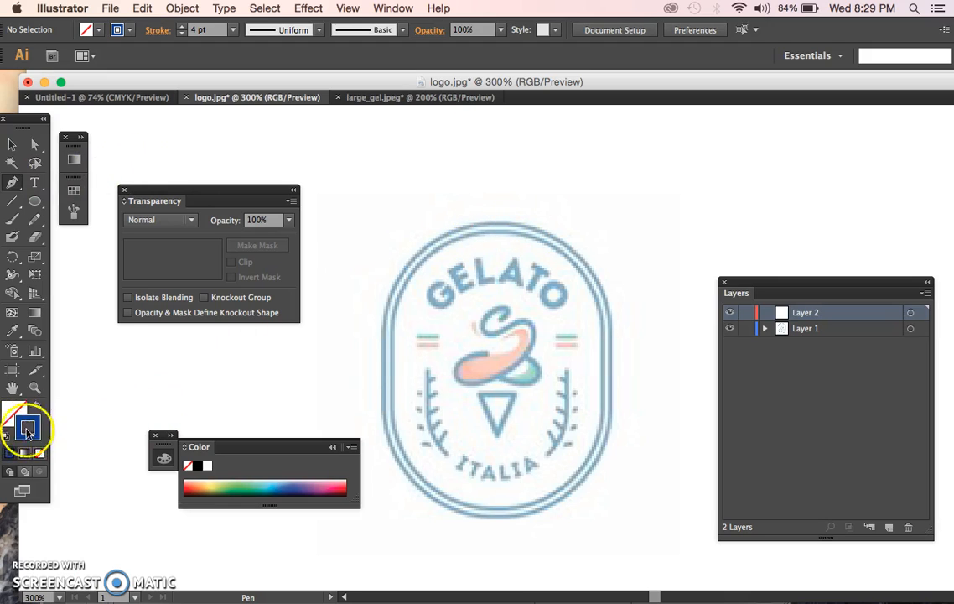
{"action": "left_click", "coordinate": [473, 234]}
{"action": "left_click", "coordinate": [525, 234]}
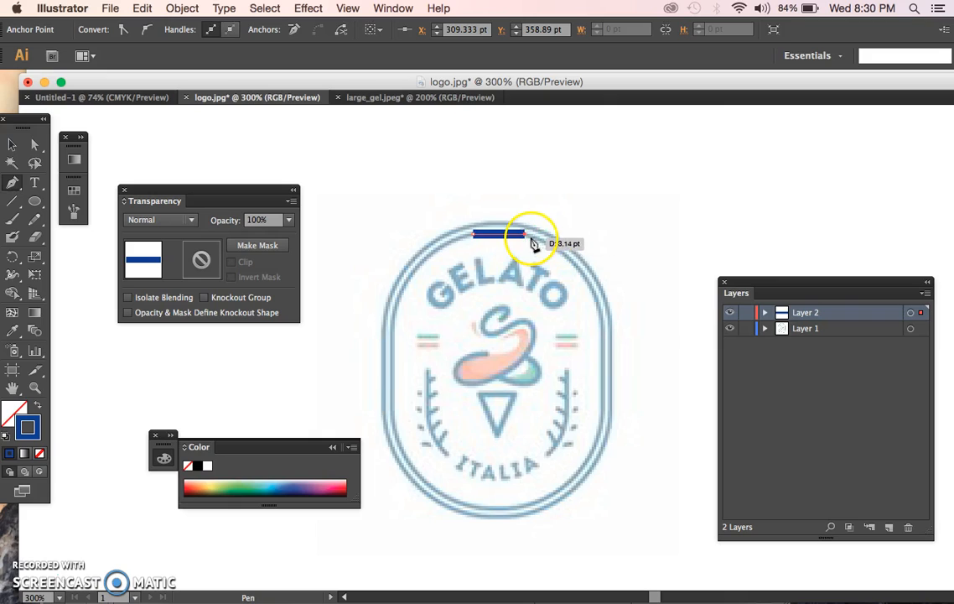
{"action": "left_click", "coordinate": [601, 317]}
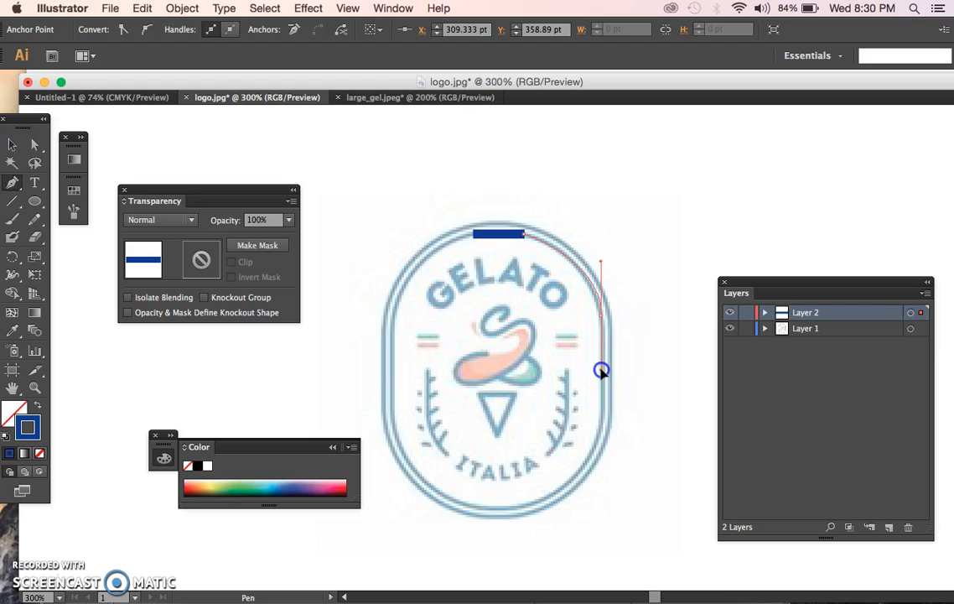
{"action": "left_click_drag", "start_coordinate": [601, 371], "coordinate": [602, 372]}
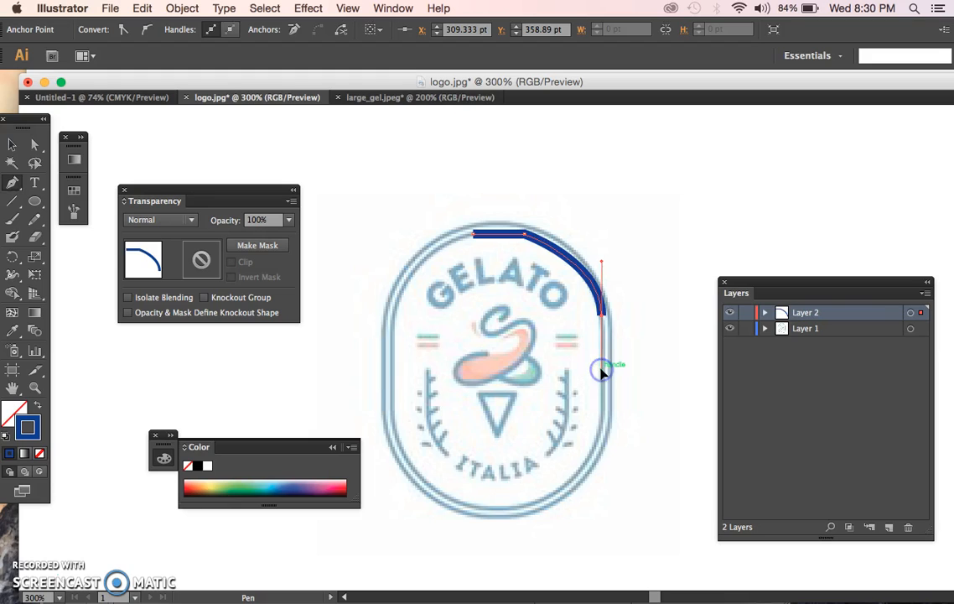
{"action": "left_click", "coordinate": [601, 428]}
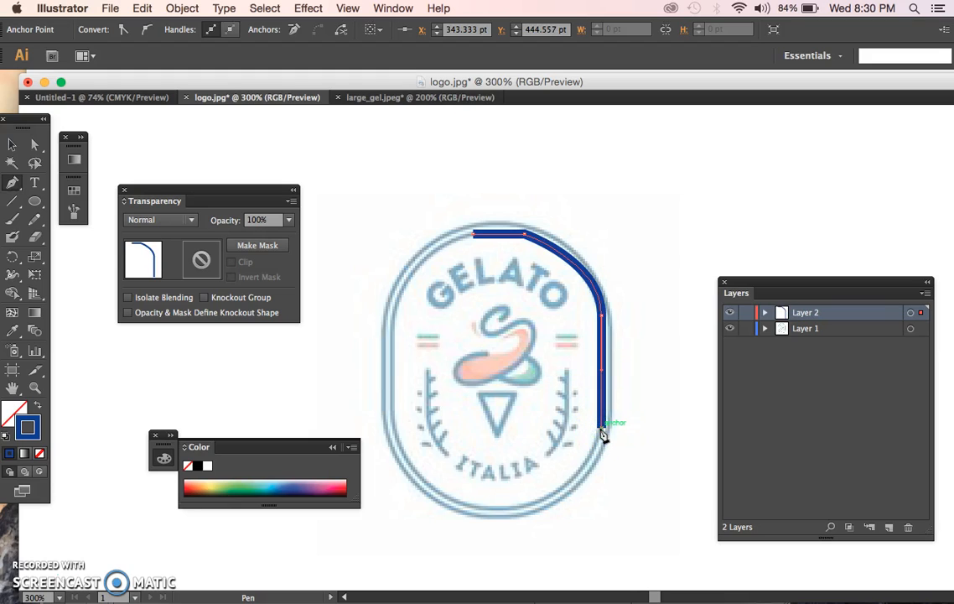
{"action": "left_click_drag", "start_coordinate": [601, 431], "coordinate": [523, 506]}
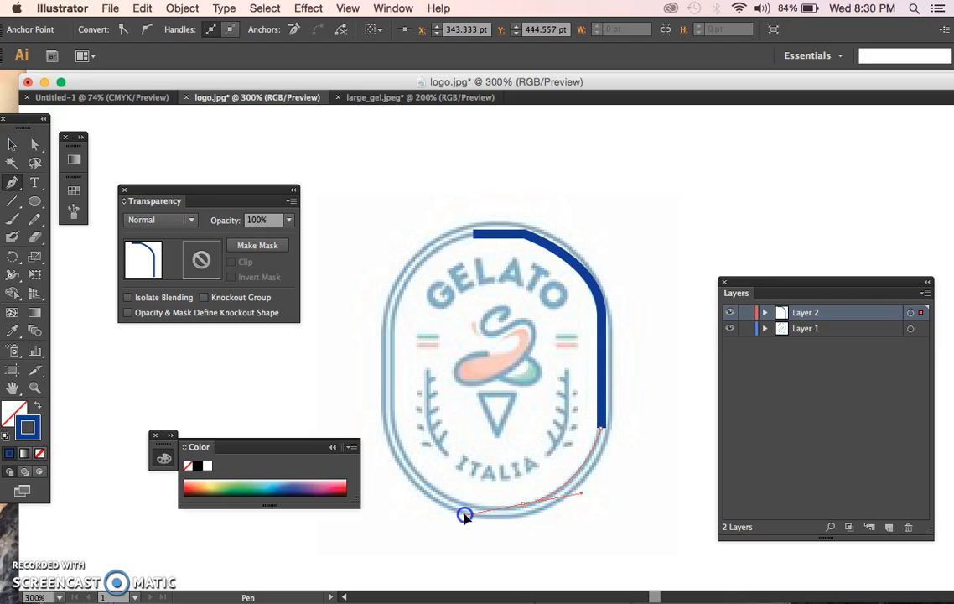
{"action": "left_click_drag", "start_coordinate": [464, 515], "coordinate": [468, 515]}
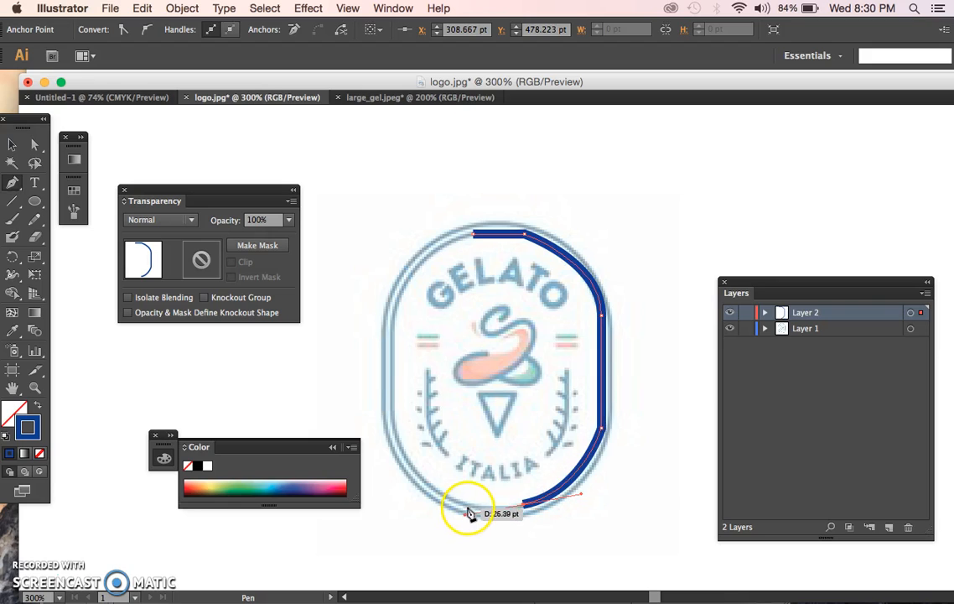
{"action": "left_click", "coordinate": [469, 505]}
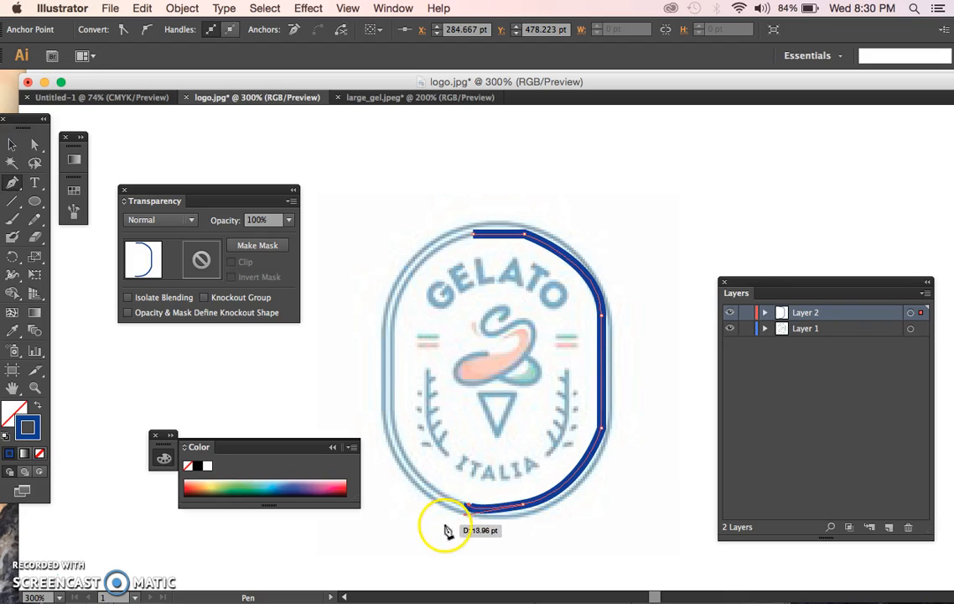
{"action": "left_click_drag", "start_coordinate": [446, 530], "coordinate": [432, 489]}
{"action": "key", "text": "super+z"}
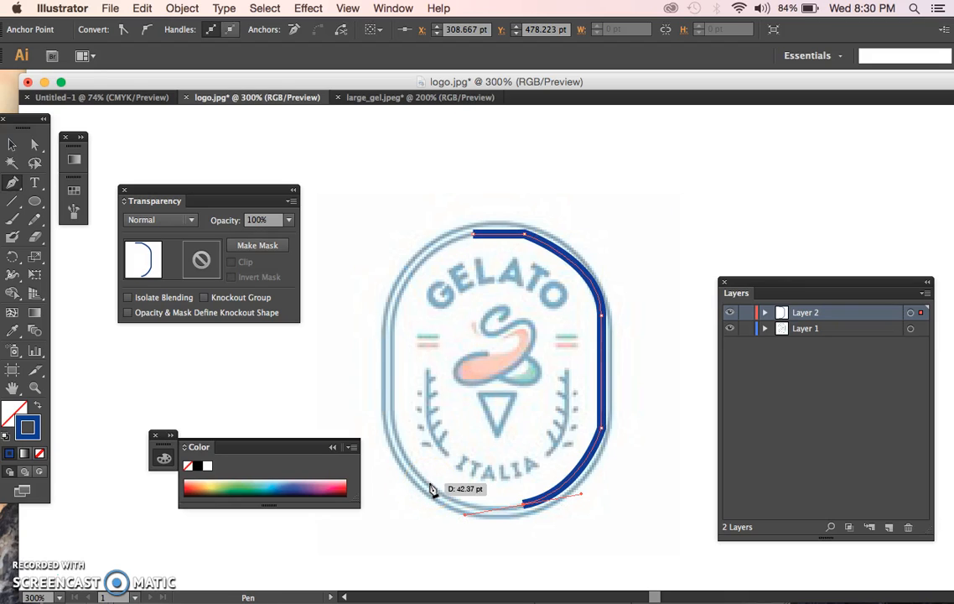
{"action": "left_click_drag", "start_coordinate": [523, 498], "coordinate": [581, 510]}
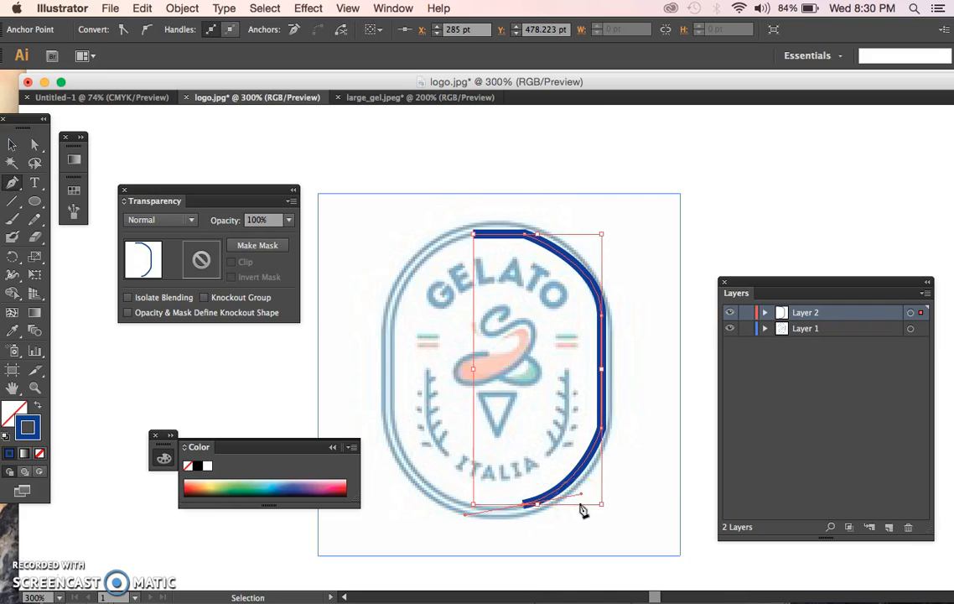
{"action": "key", "text": "super+z"}
Continue the path around the badge's lower-right curve and across the short bottom edge
{"action": "left_click_drag", "start_coordinate": [591, 429], "coordinate": [516, 510]}
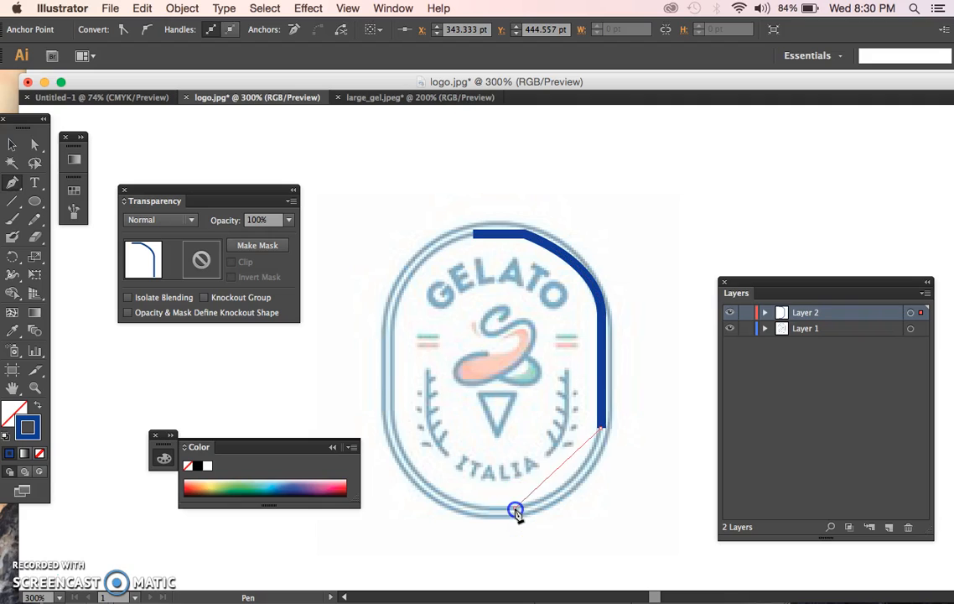
{"action": "left_click", "coordinate": [450, 517]}
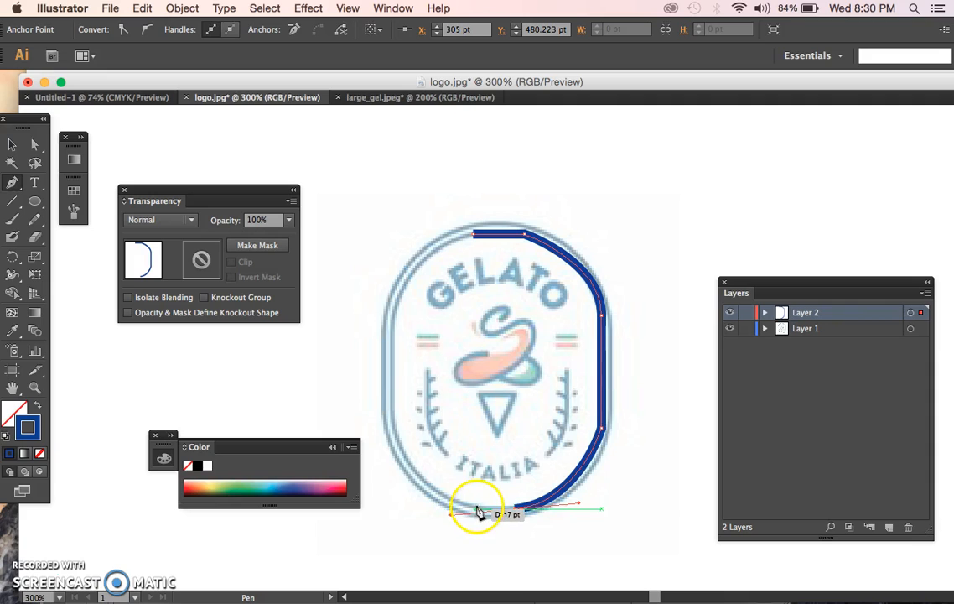
{"action": "left_click", "coordinate": [473, 509]}
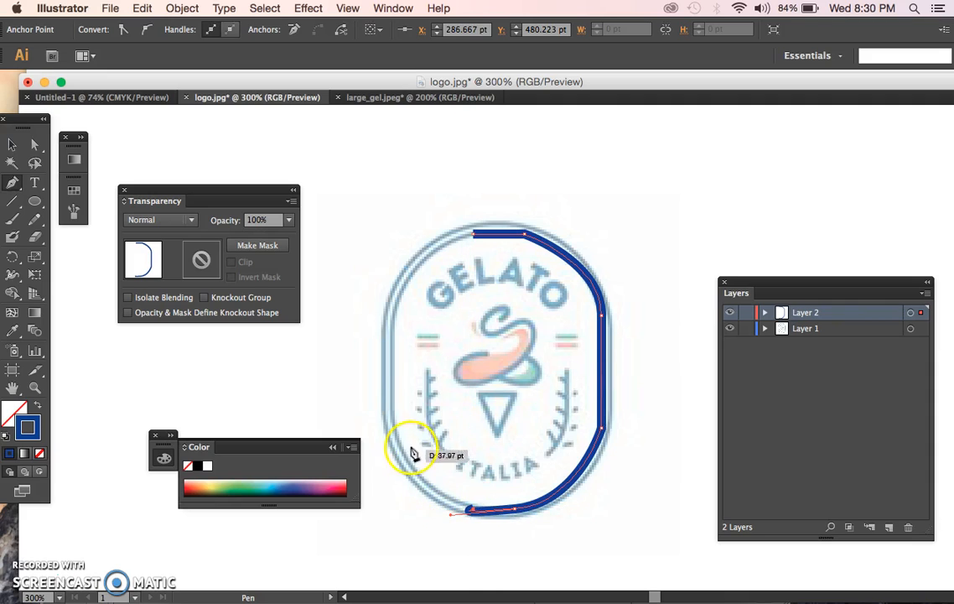
Continue the path around the badge's lower-left curve, up the left side and around the upper-left curve, closing it at the starting point
{"action": "left_click", "coordinate": [394, 425]}
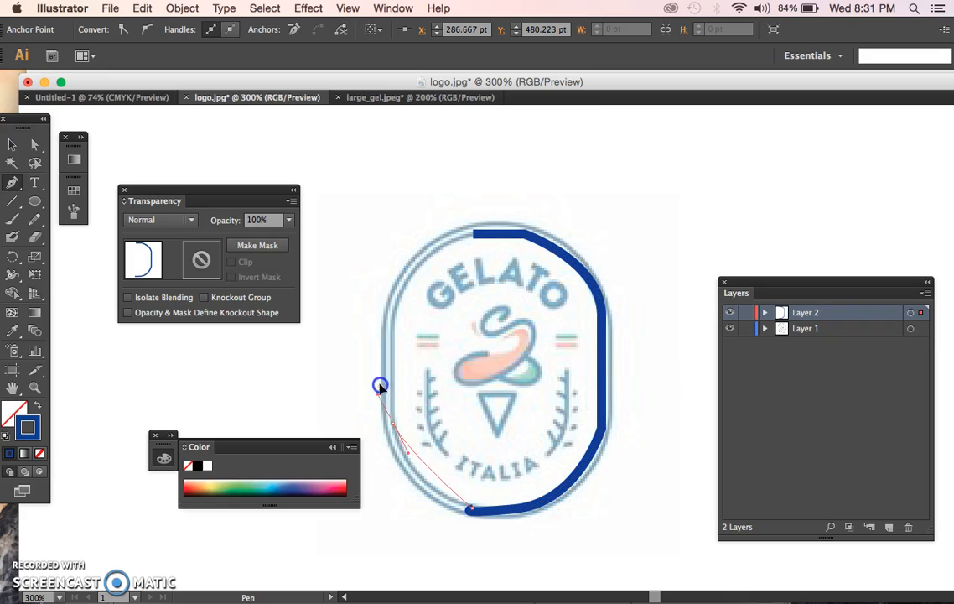
{"action": "left_click_drag", "start_coordinate": [387, 357], "coordinate": [388, 356]}
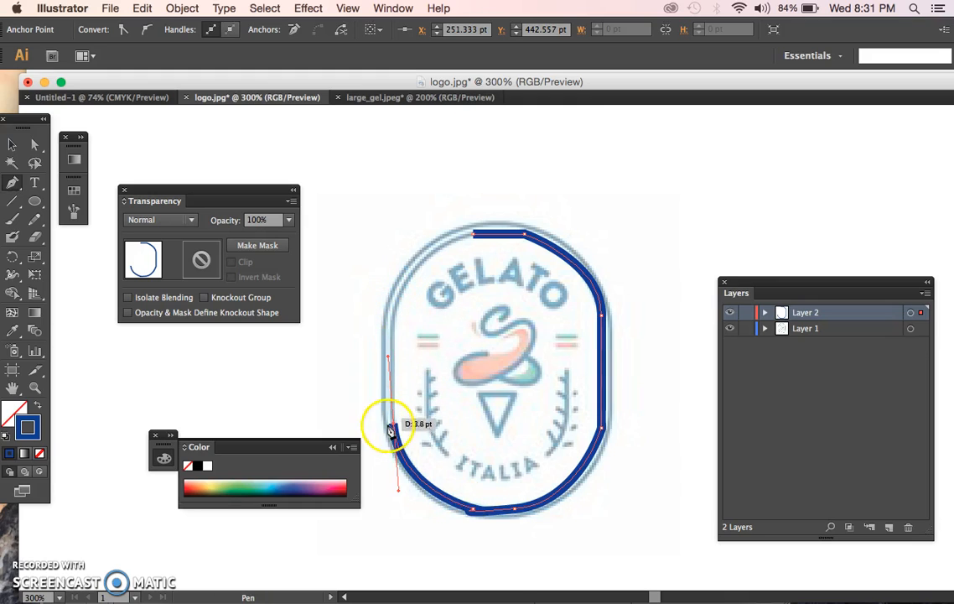
{"action": "left_click", "coordinate": [393, 303]}
{"action": "left_click", "coordinate": [393, 304]}
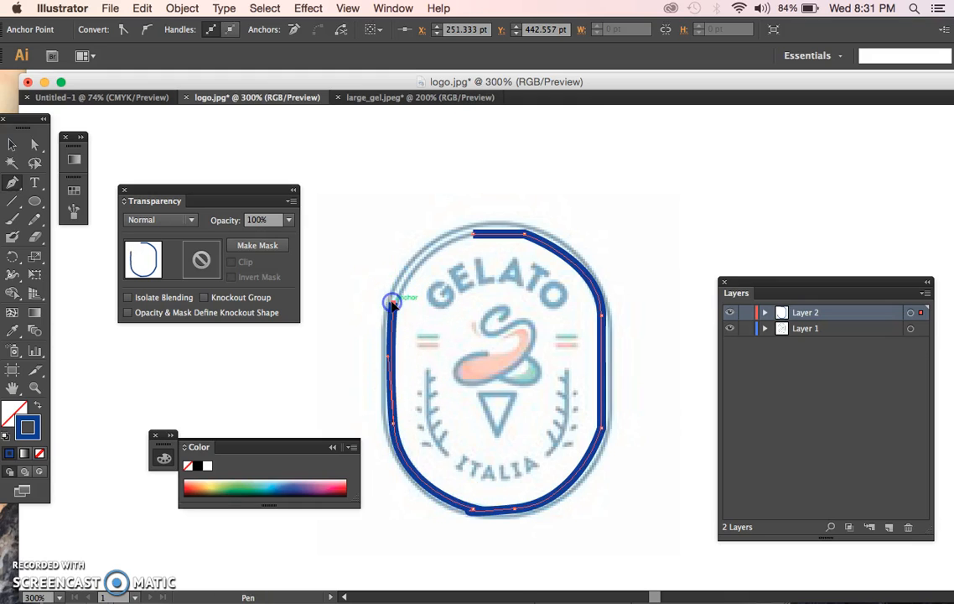
{"action": "left_click", "coordinate": [474, 233]}
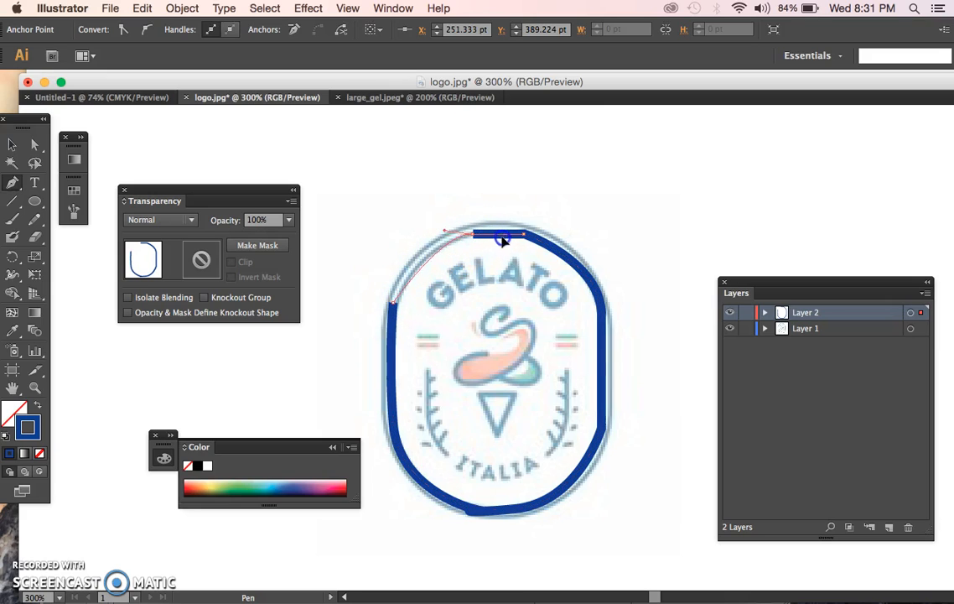
{"action": "left_click", "coordinate": [516, 240]}
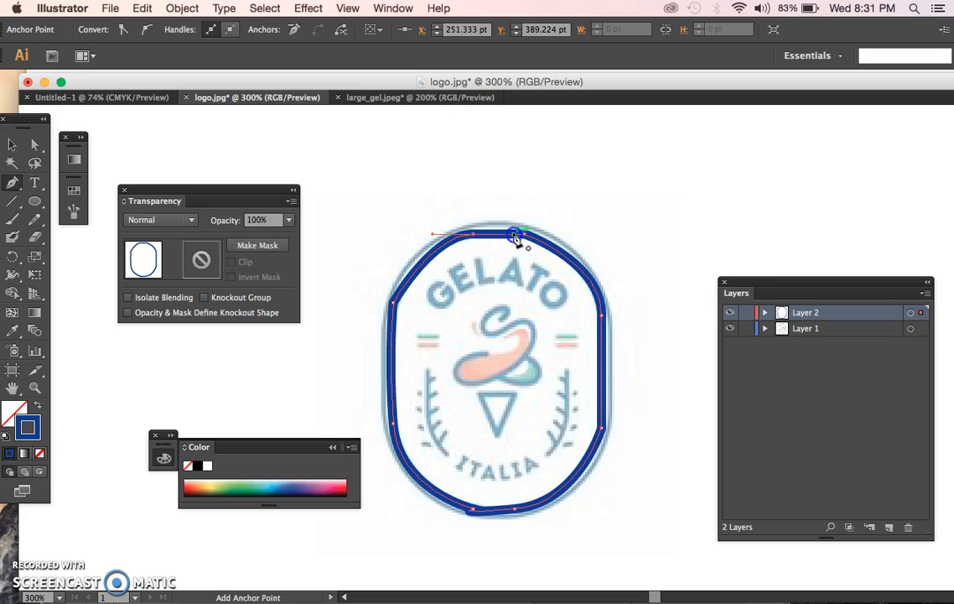
Hide Layer 1 to examine the traced badge outline on its own and show the layer again
{"action": "left_click", "coordinate": [730, 329]}
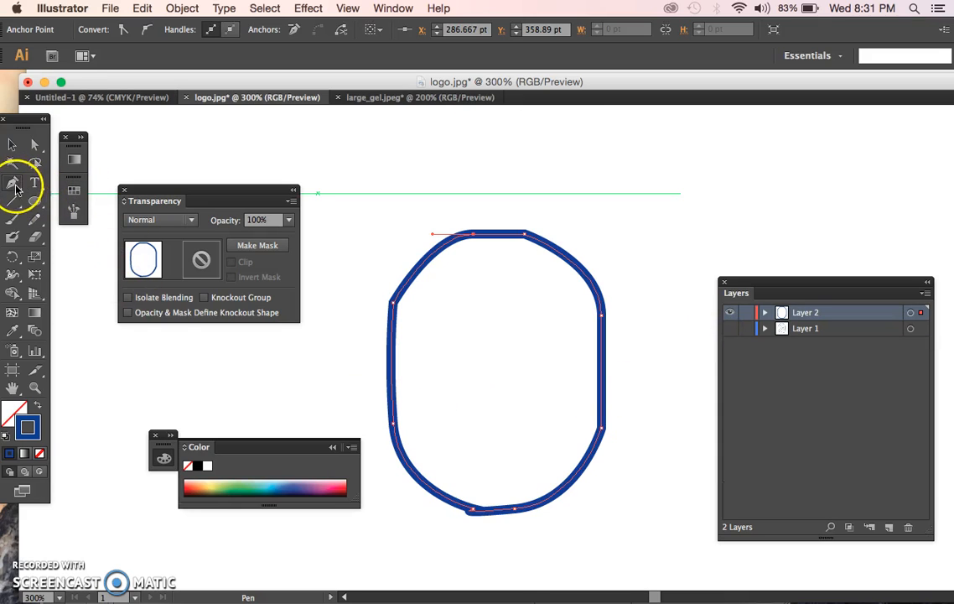
{"action": "left_click_drag", "start_coordinate": [15, 185], "coordinate": [91, 240]}
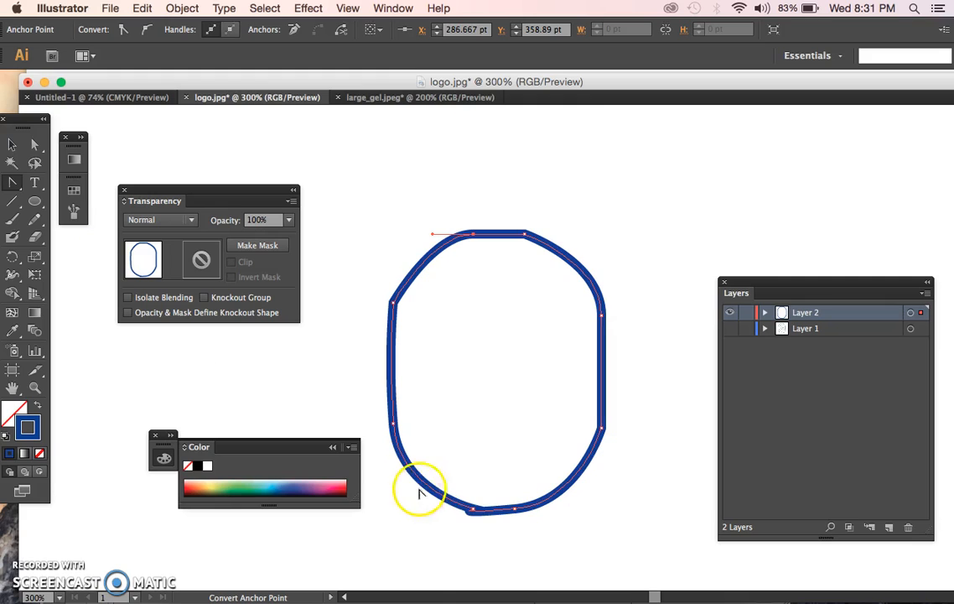
{"action": "left_click", "coordinate": [468, 512]}
{"action": "left_click", "coordinate": [620, 335]}
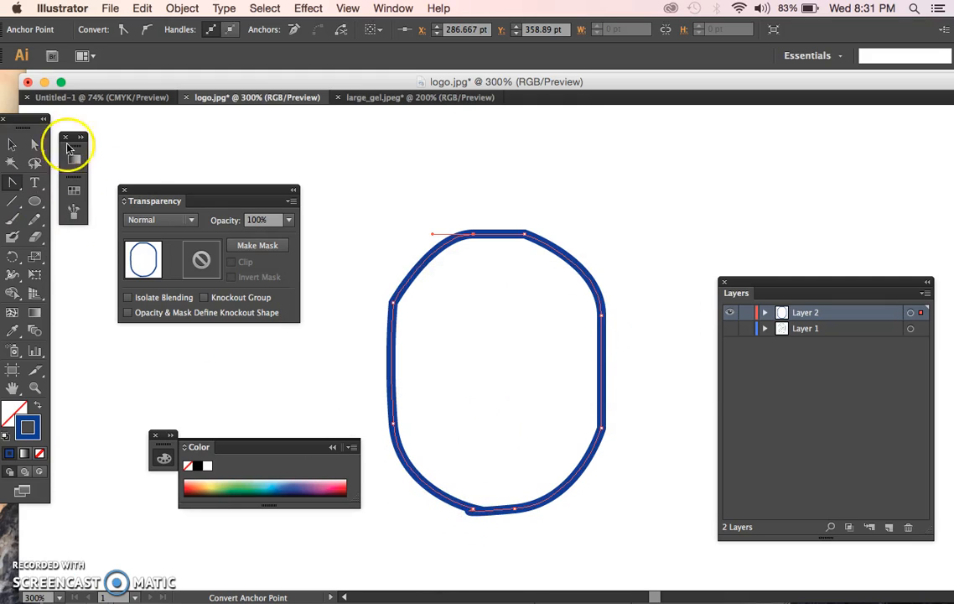
{"action": "left_click", "coordinate": [729, 328]}
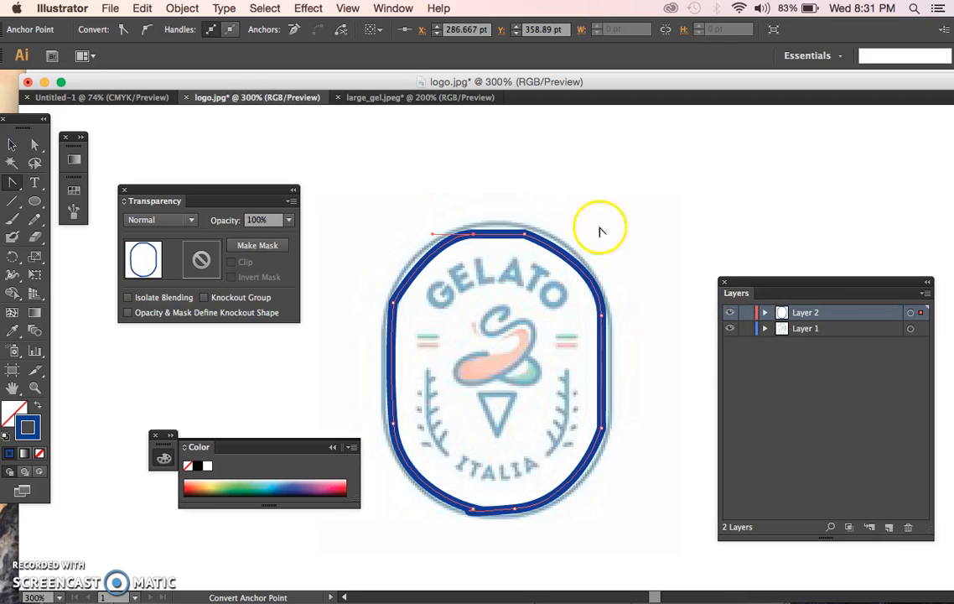
With the Pen tool, draw a separate demonstration path above the badge: a straight horizontal segment followed by a curve down to the right
{"action": "left_click", "coordinate": [34, 144]}
{"action": "left_click_drag", "start_coordinate": [10, 186], "coordinate": [71, 183]}
{"action": "left_click", "coordinate": [392, 164]}
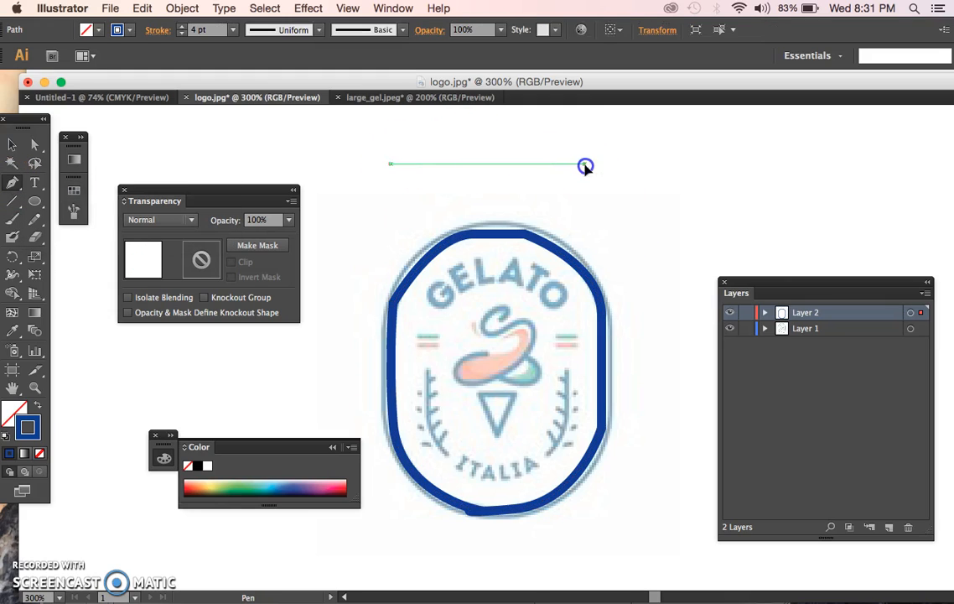
{"action": "left_click", "coordinate": [584, 164]}
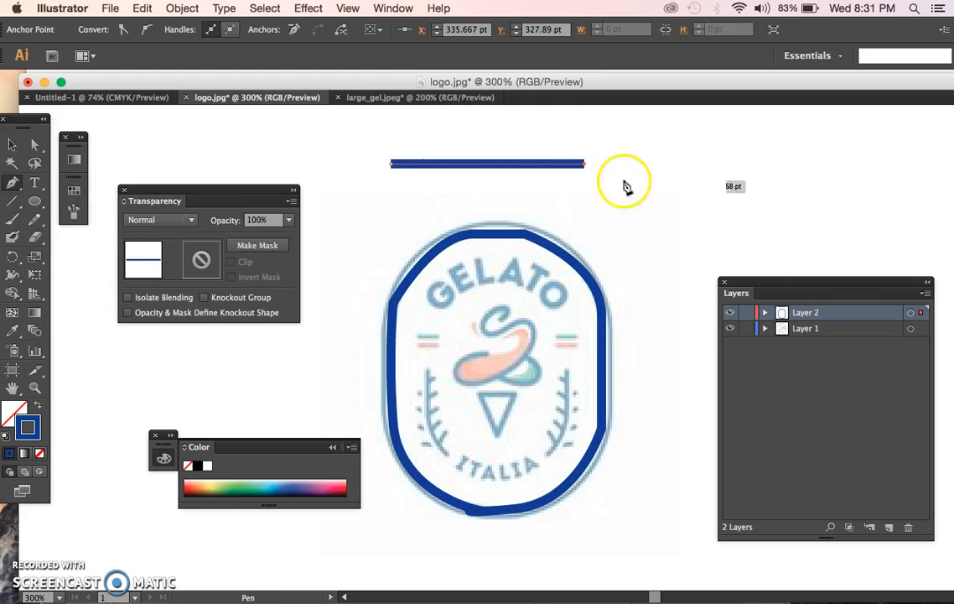
{"action": "mouse_move", "coordinate": [671, 273]}
{"action": "left_mouse_down"}
{"action": "mouse_move", "coordinate": [699, 269]}
{"action": "mouse_move", "coordinate": [729, 241]}
{"action": "mouse_move", "coordinate": [693, 323]}
{"action": "mouse_move", "coordinate": [647, 326]}
{"action": "left_mouse_up"}
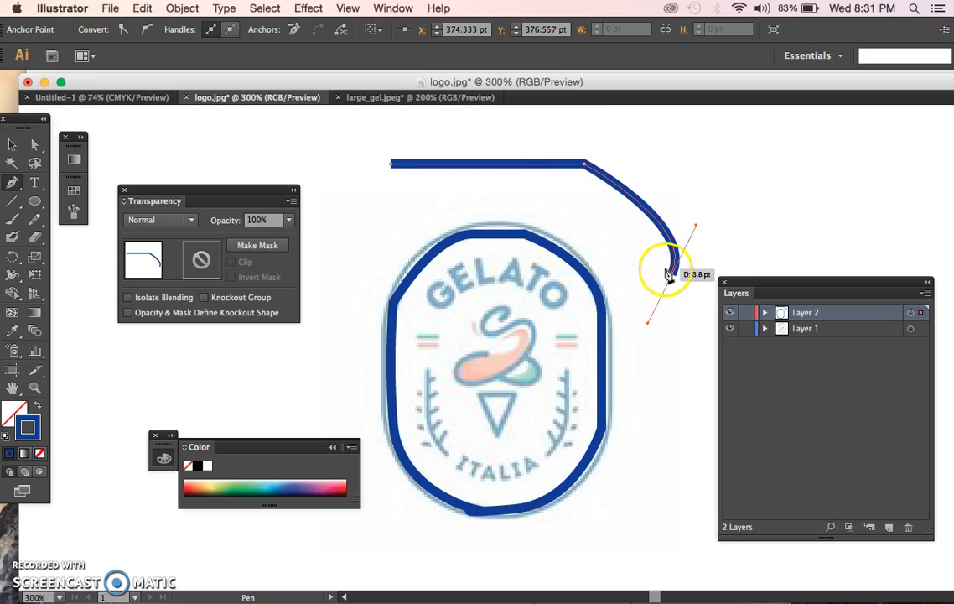
{"action": "scroll", "coordinate": [422, 389], "scroll_direction": "up", "scroll_amount": 2}
{"action": "scroll", "coordinate": [432, 436], "scroll_direction": "down", "scroll_amount": 1}
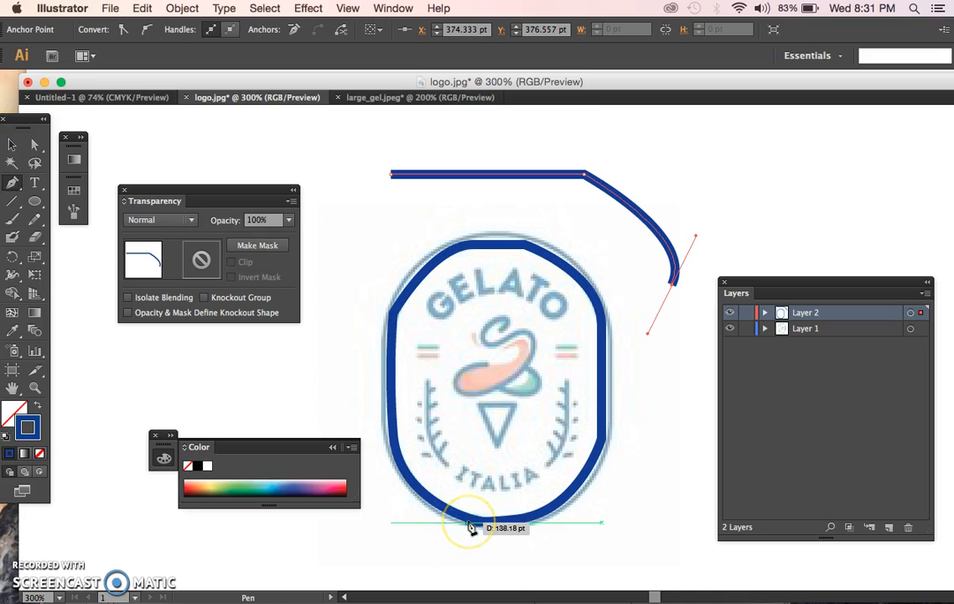
{"action": "left_click_drag", "start_coordinate": [470, 526], "coordinate": [478, 339]}
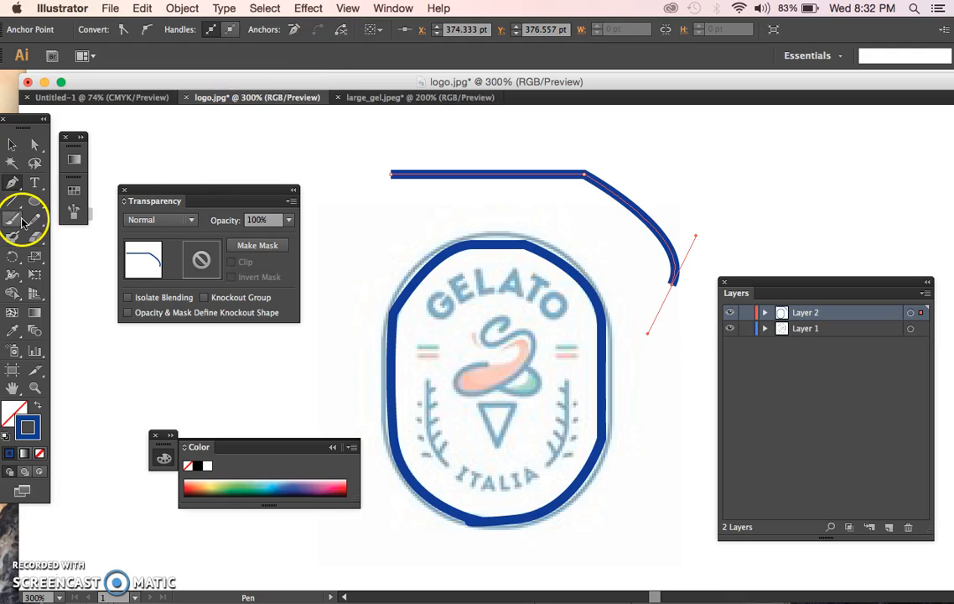
With the Pen tool, start a new path tracing the gelato swirl from its tip, around the upper loop and down towards the base
{"action": "left_click", "coordinate": [18, 184]}
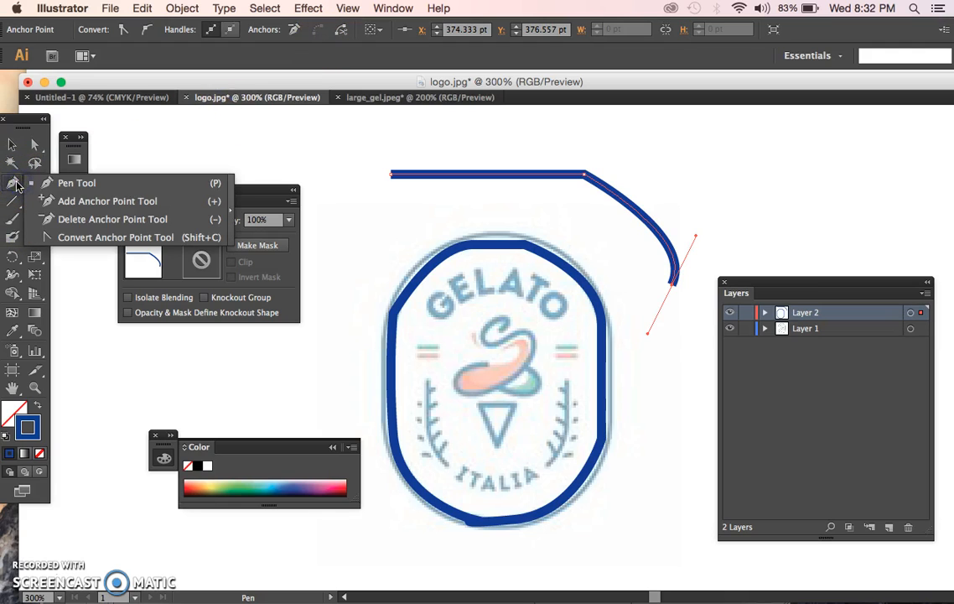
{"action": "left_click", "coordinate": [36, 182]}
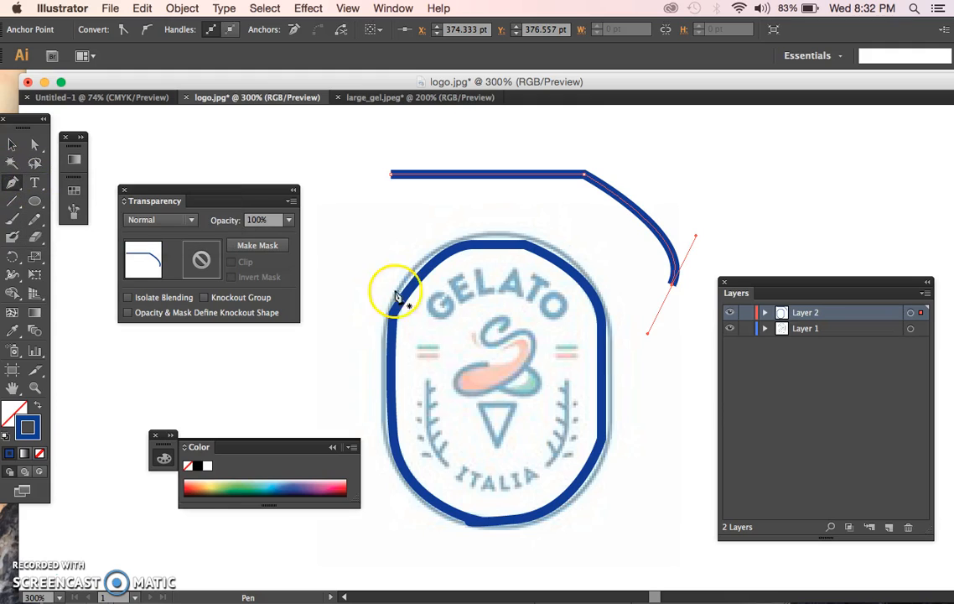
{"action": "left_click", "coordinate": [502, 329]}
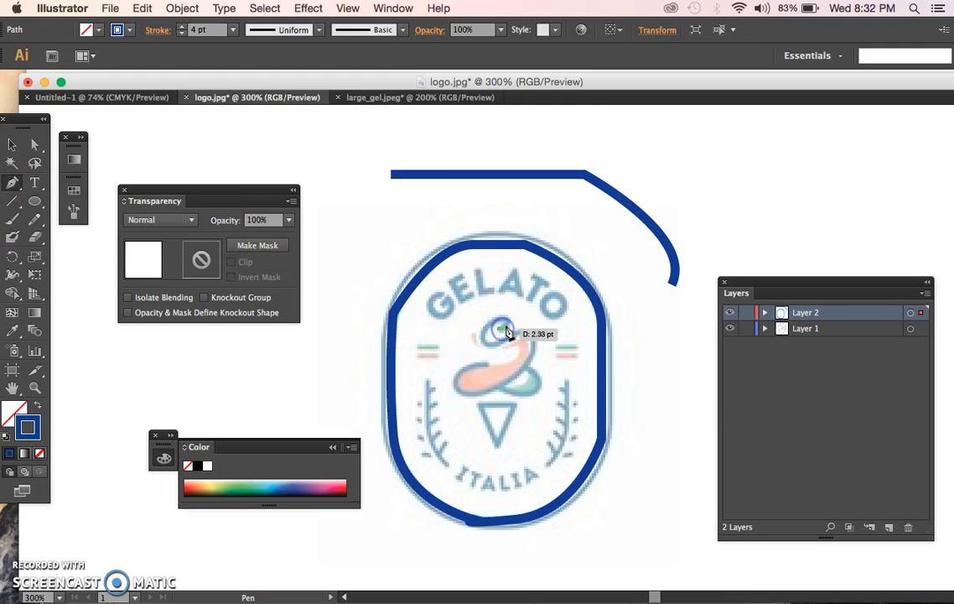
{"action": "left_click", "coordinate": [508, 319]}
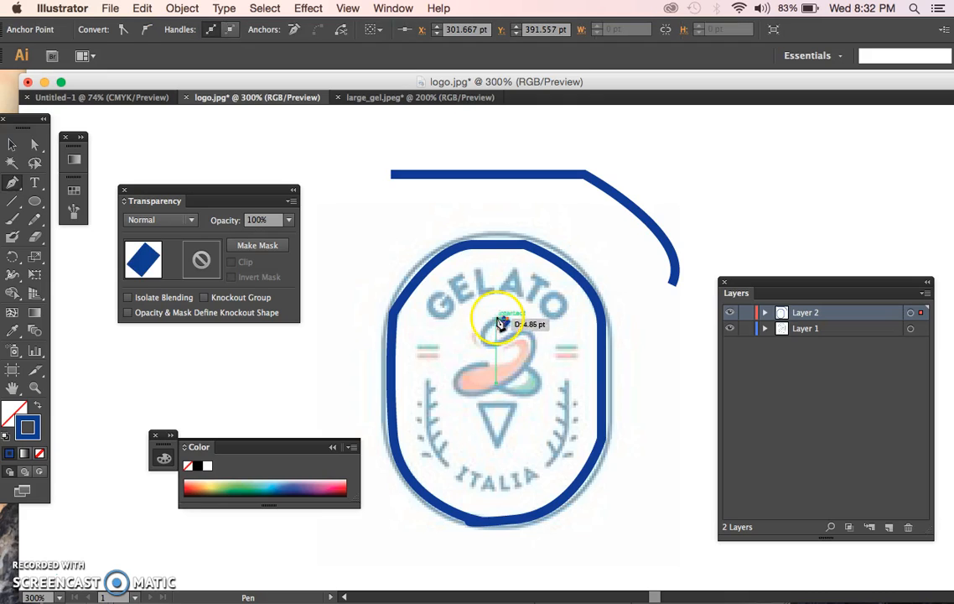
{"action": "left_click", "coordinate": [488, 331]}
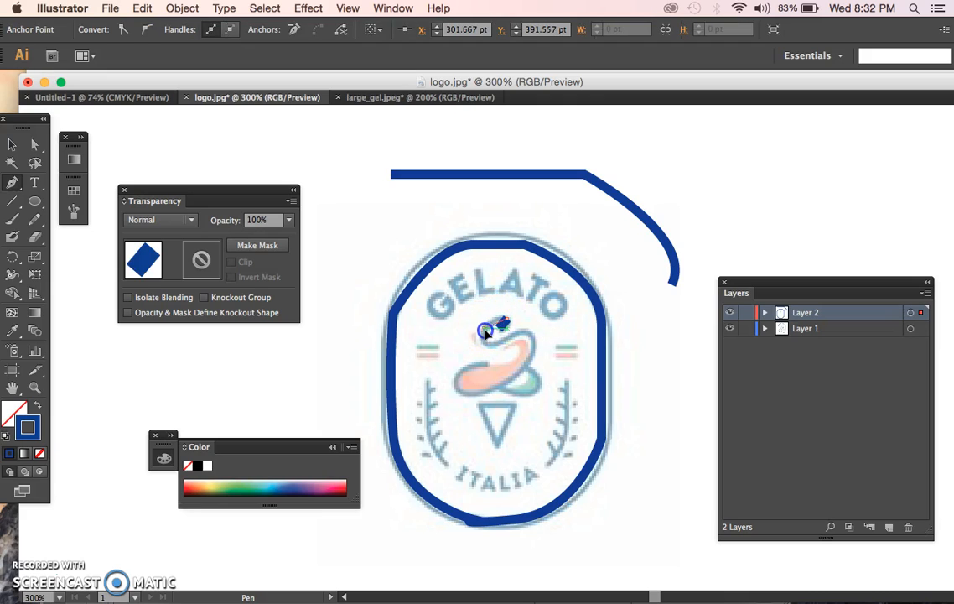
{"action": "left_click_drag", "start_coordinate": [486, 342], "coordinate": [453, 385]}
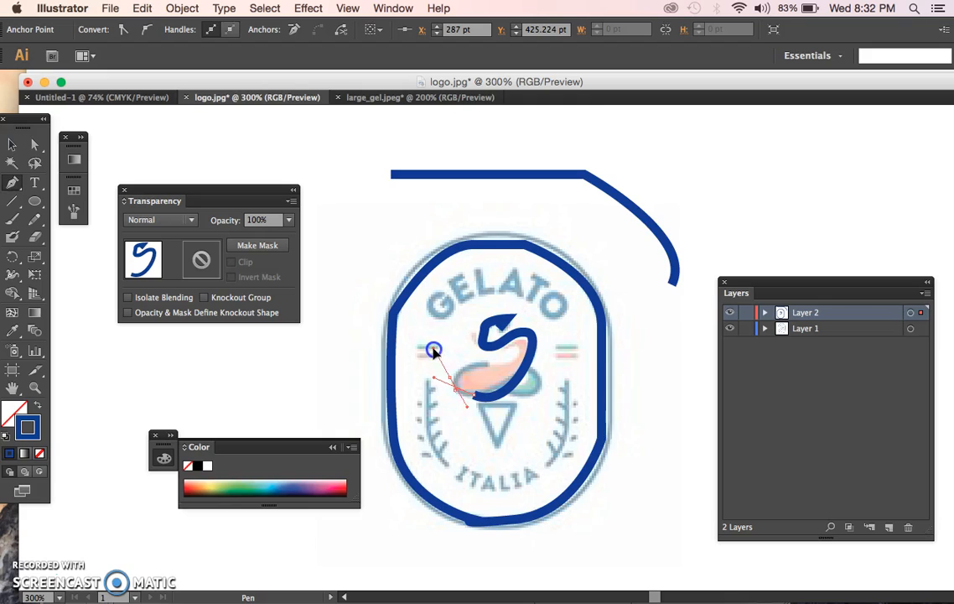
Try to extend the swirl path around its lower-left end and undo the segments back to the upper-right bend
{"action": "left_click_drag", "start_coordinate": [433, 351], "coordinate": [436, 353]}
{"action": "key", "text": "super+z"}
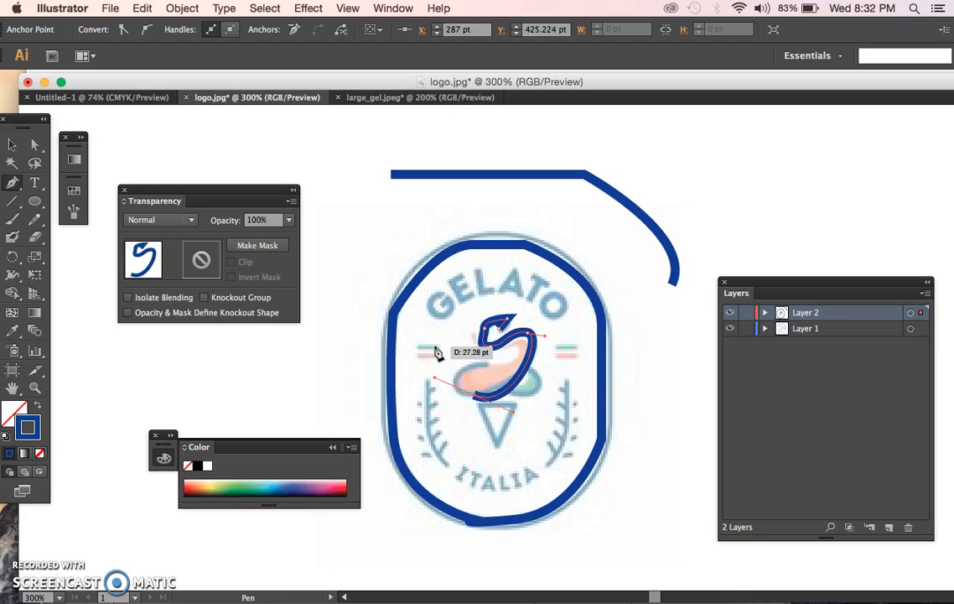
{"action": "left_click_drag", "start_coordinate": [462, 393], "coordinate": [467, 401]}
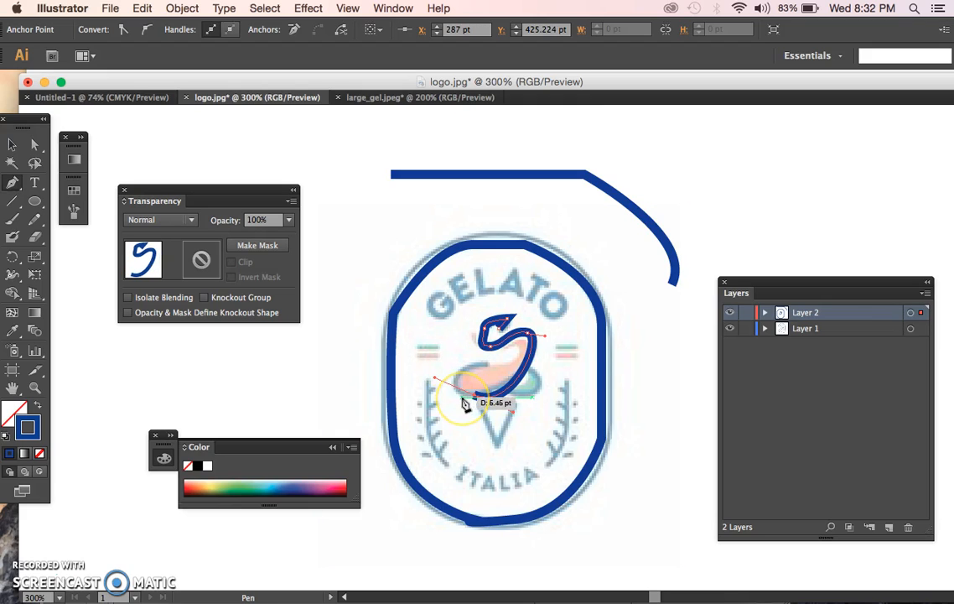
{"action": "key", "text": "super+z"}
Continue the swirl path from its upper-right bend down the right side, along the base and around the lower-left lobe
{"action": "left_click", "coordinate": [531, 354]}
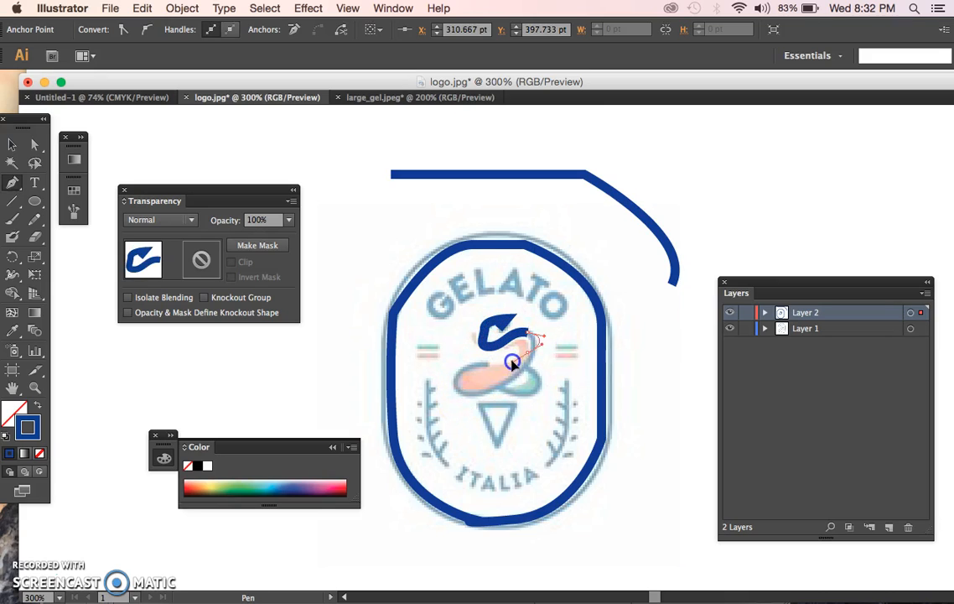
{"action": "left_click_drag", "start_coordinate": [513, 363], "coordinate": [461, 391]}
{"action": "left_click_drag", "start_coordinate": [420, 364], "coordinate": [420, 364]}
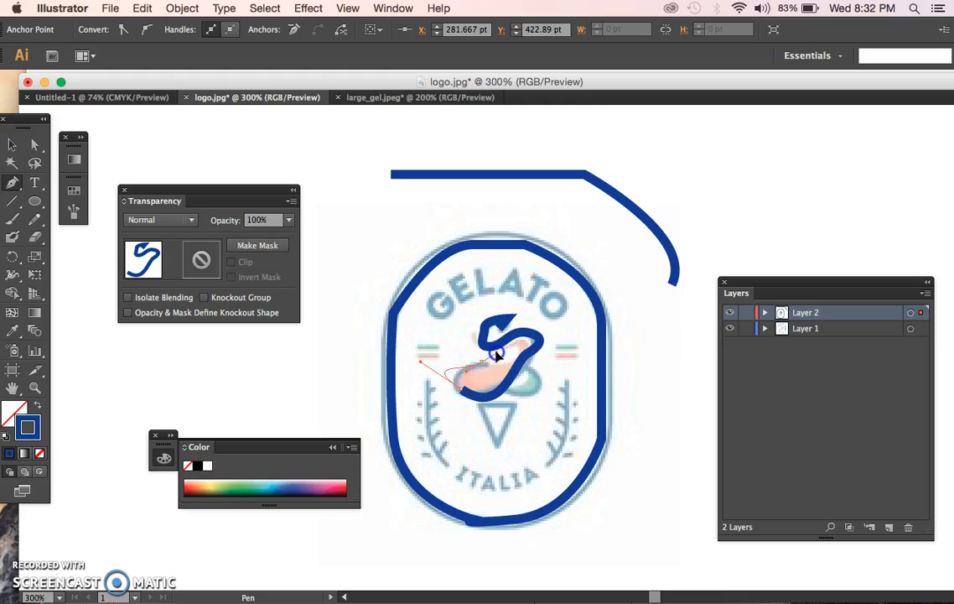
{"action": "left_click_drag", "start_coordinate": [506, 375], "coordinate": [506, 374]}
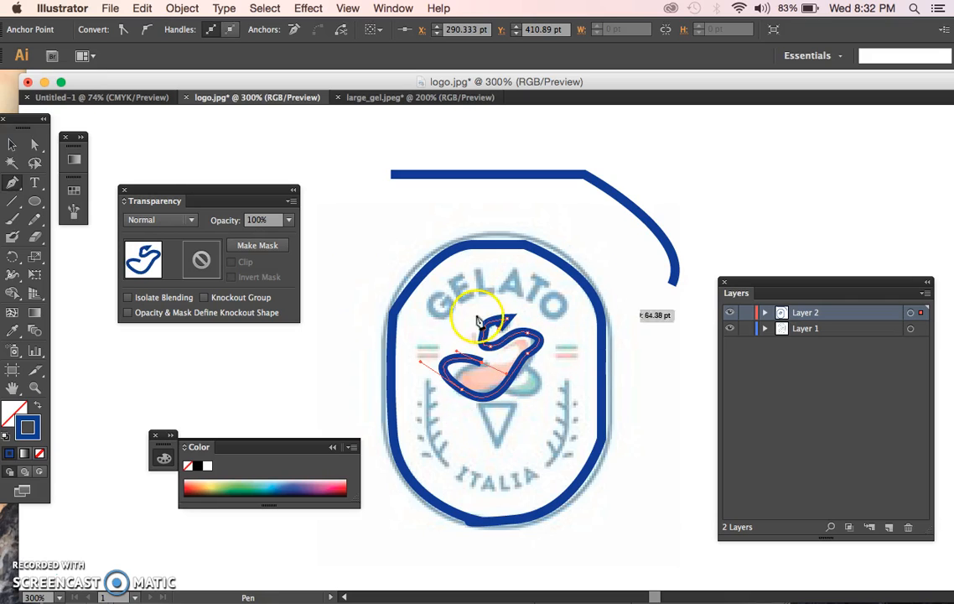
Select the traced swirl path and hide Layer 1
{"action": "left_click", "coordinate": [12, 144]}
{"action": "left_click", "coordinate": [374, 198]}
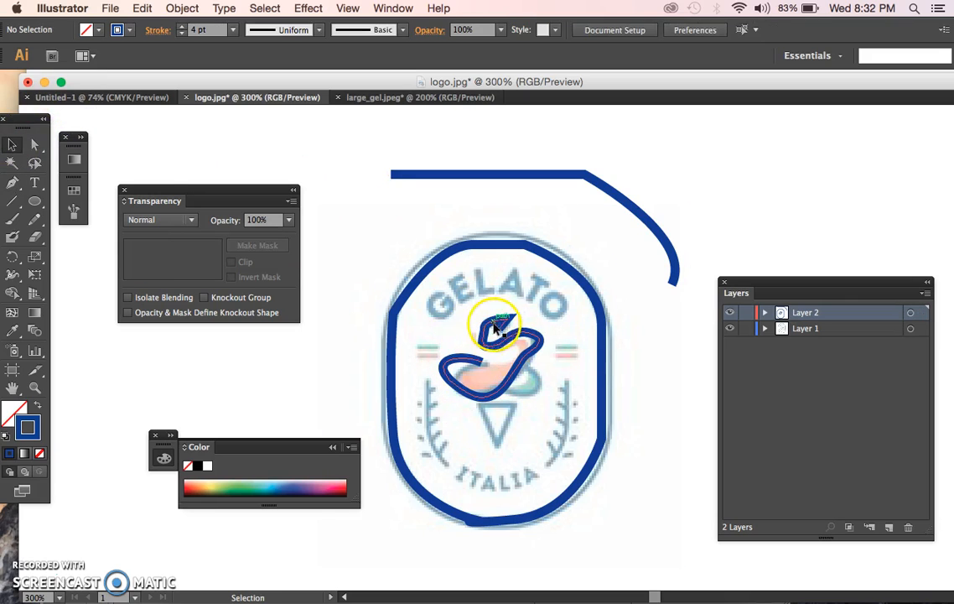
{"action": "left_click", "coordinate": [505, 319]}
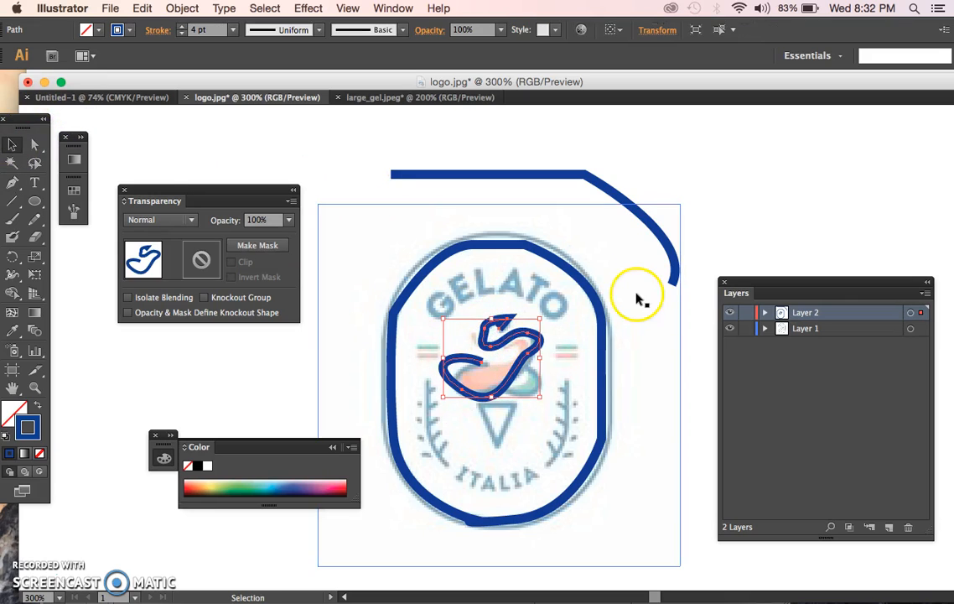
{"action": "left_click", "coordinate": [731, 329]}
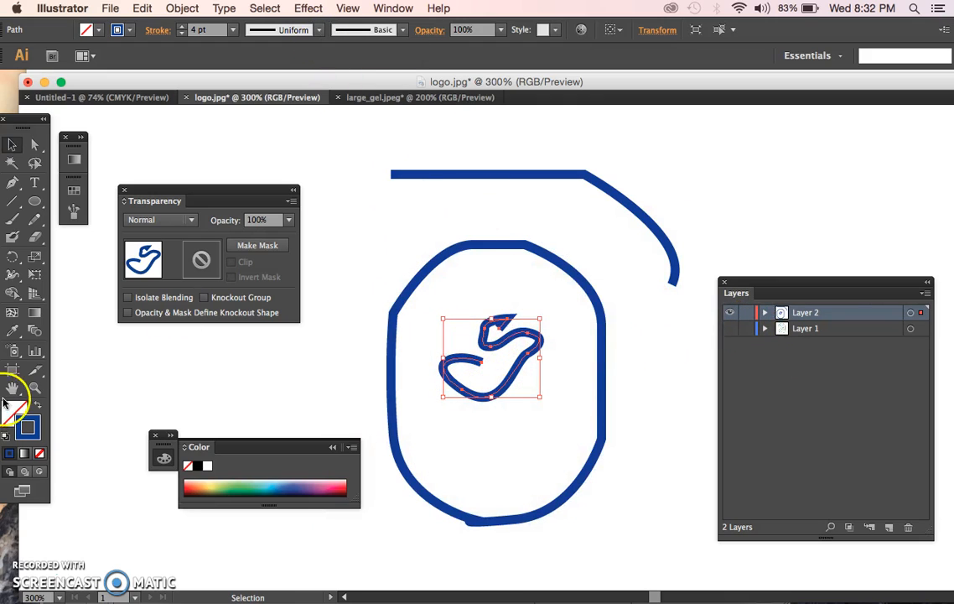
Try different variable width profiles on the swirl's stroke, ending with the double-bulge profile with a narrow middle, and deselect the path
{"action": "left_click", "coordinate": [384, 30]}
{"action": "left_click", "coordinate": [284, 28]}
{"action": "left_click", "coordinate": [288, 31]}
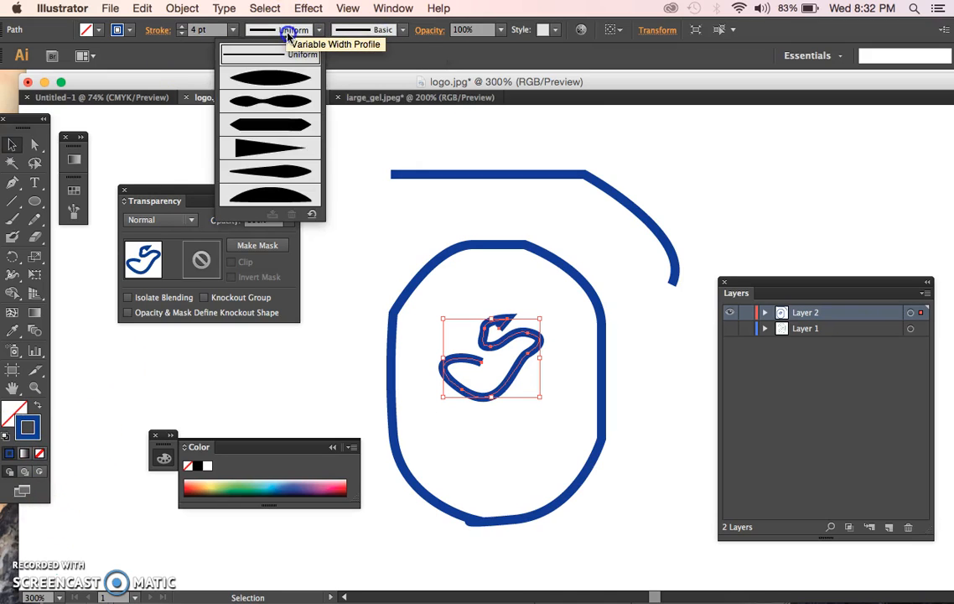
{"action": "left_click", "coordinate": [282, 75]}
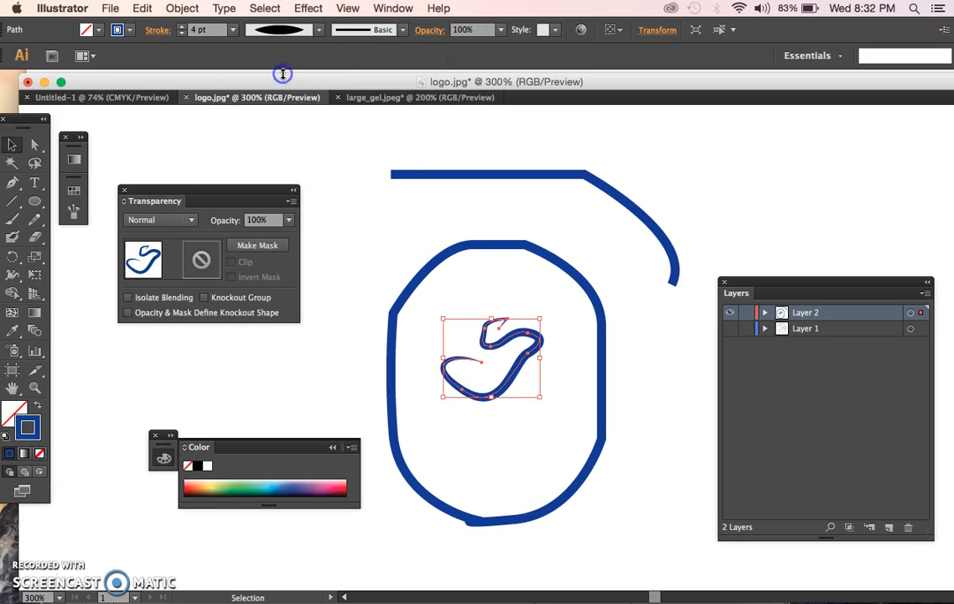
{"action": "left_click", "coordinate": [267, 29]}
{"action": "left_click", "coordinate": [276, 149]}
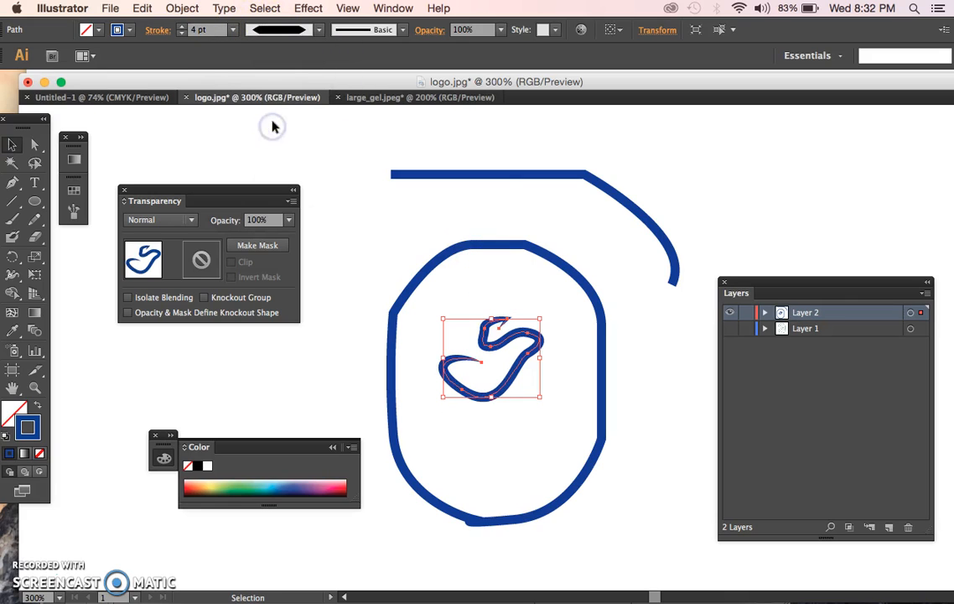
{"action": "left_click", "coordinate": [267, 29]}
{"action": "left_click", "coordinate": [279, 100]}
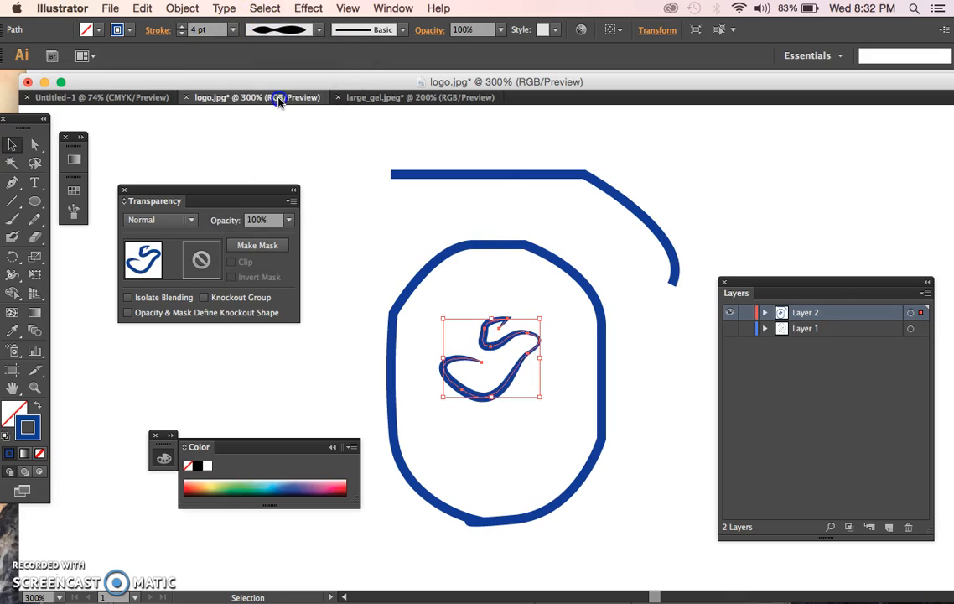
{"action": "left_click", "coordinate": [366, 213]}
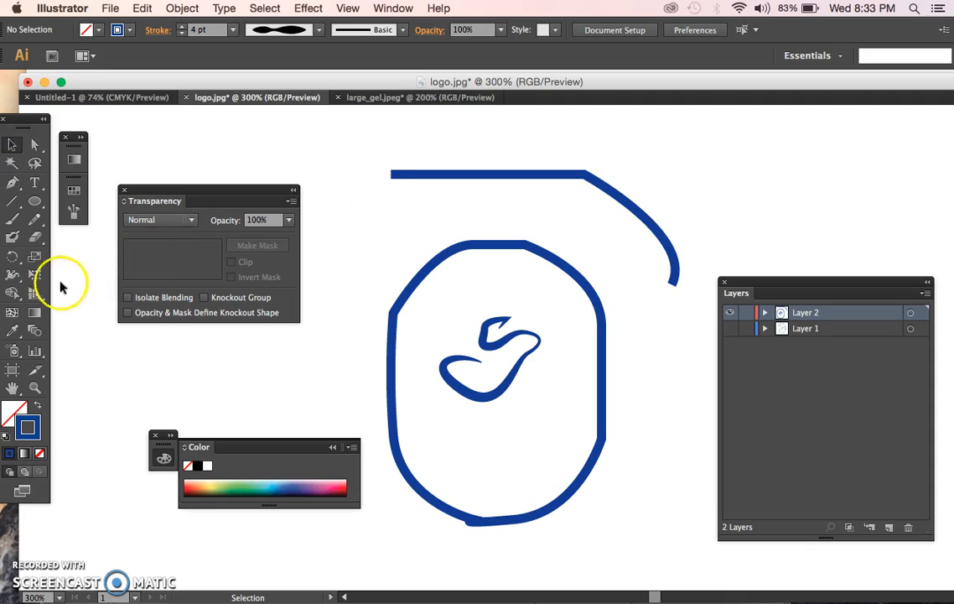
Activate the Ellipse tool
{"action": "left_click", "coordinate": [39, 202]}
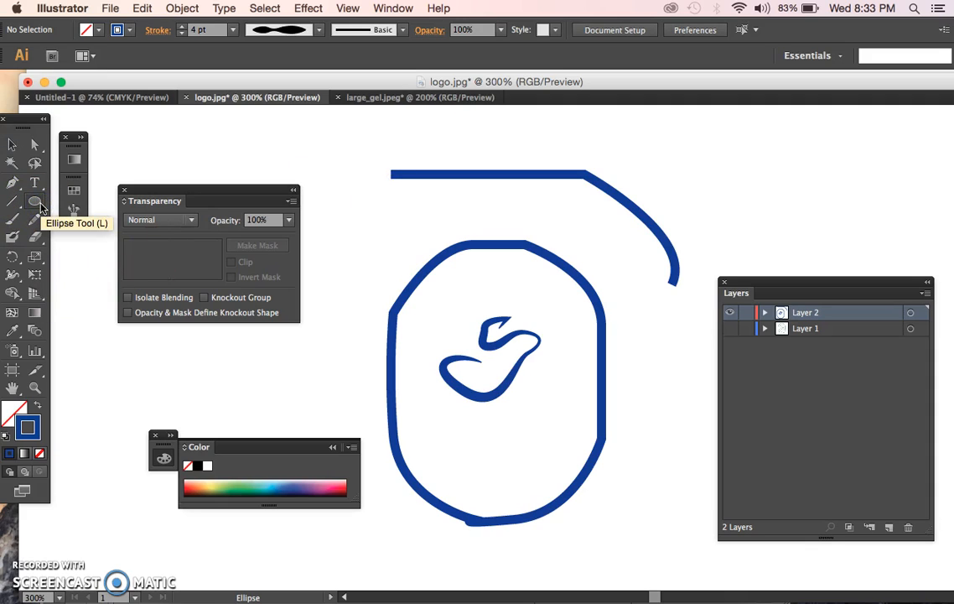